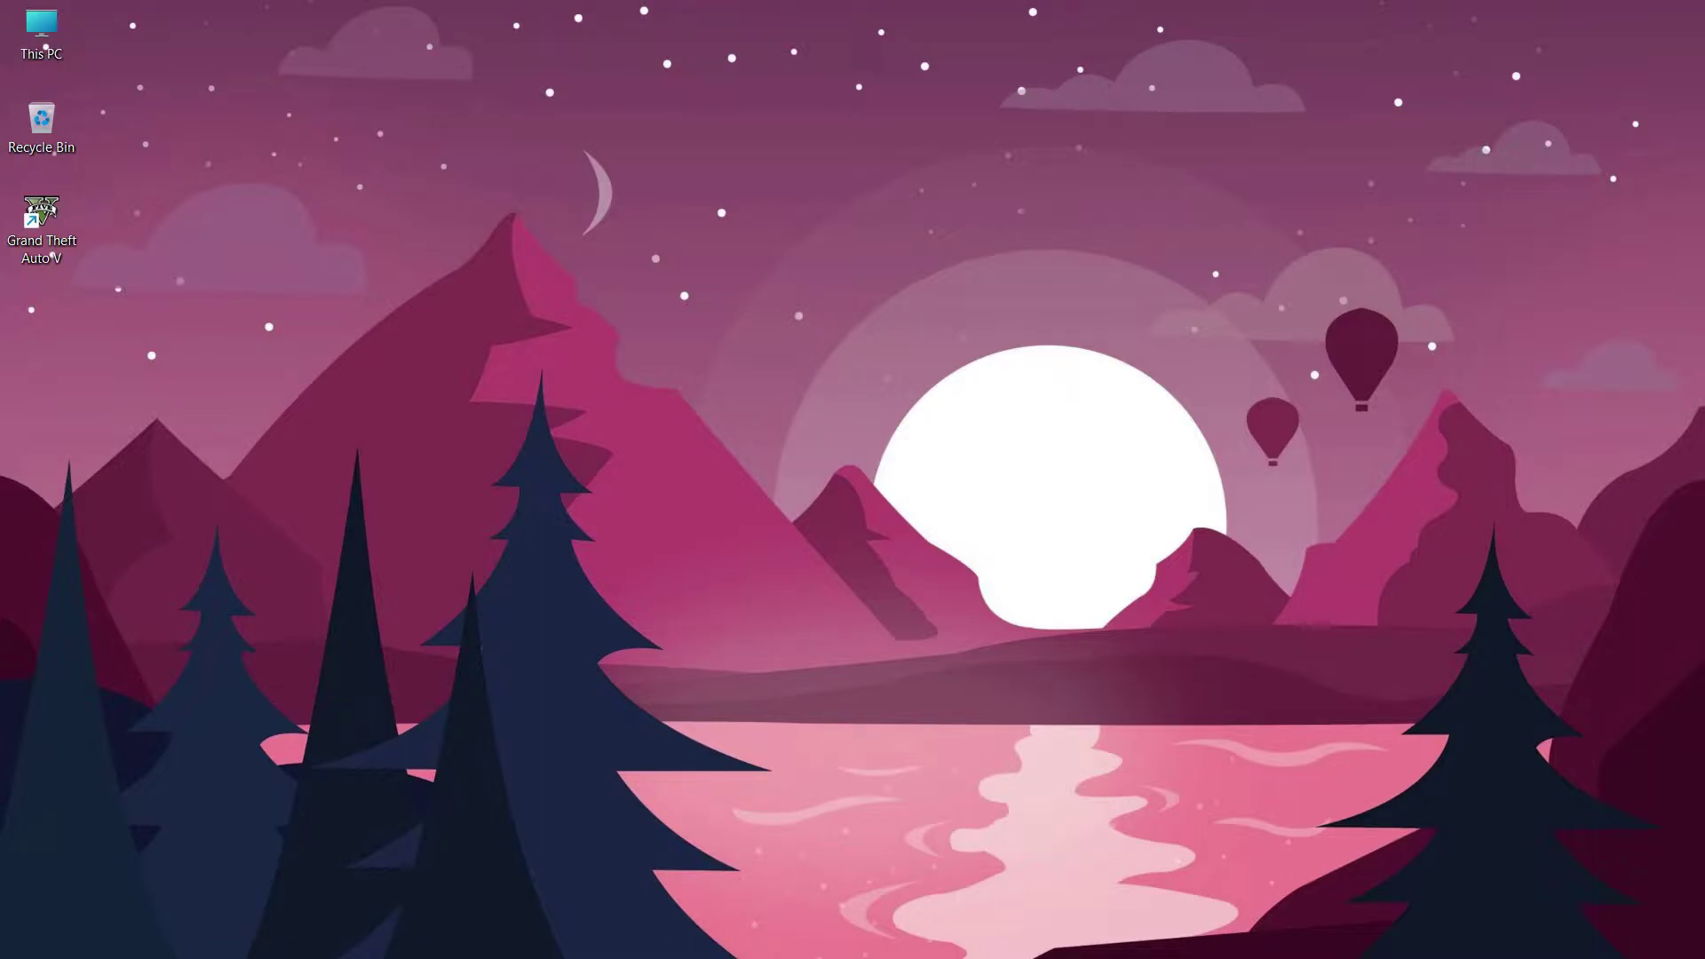
# - Add a match_parent-width MaterialButton labelled Logout below the Mobile text view
pyautogui.click(1104, 929)
pyautogui.write('<')
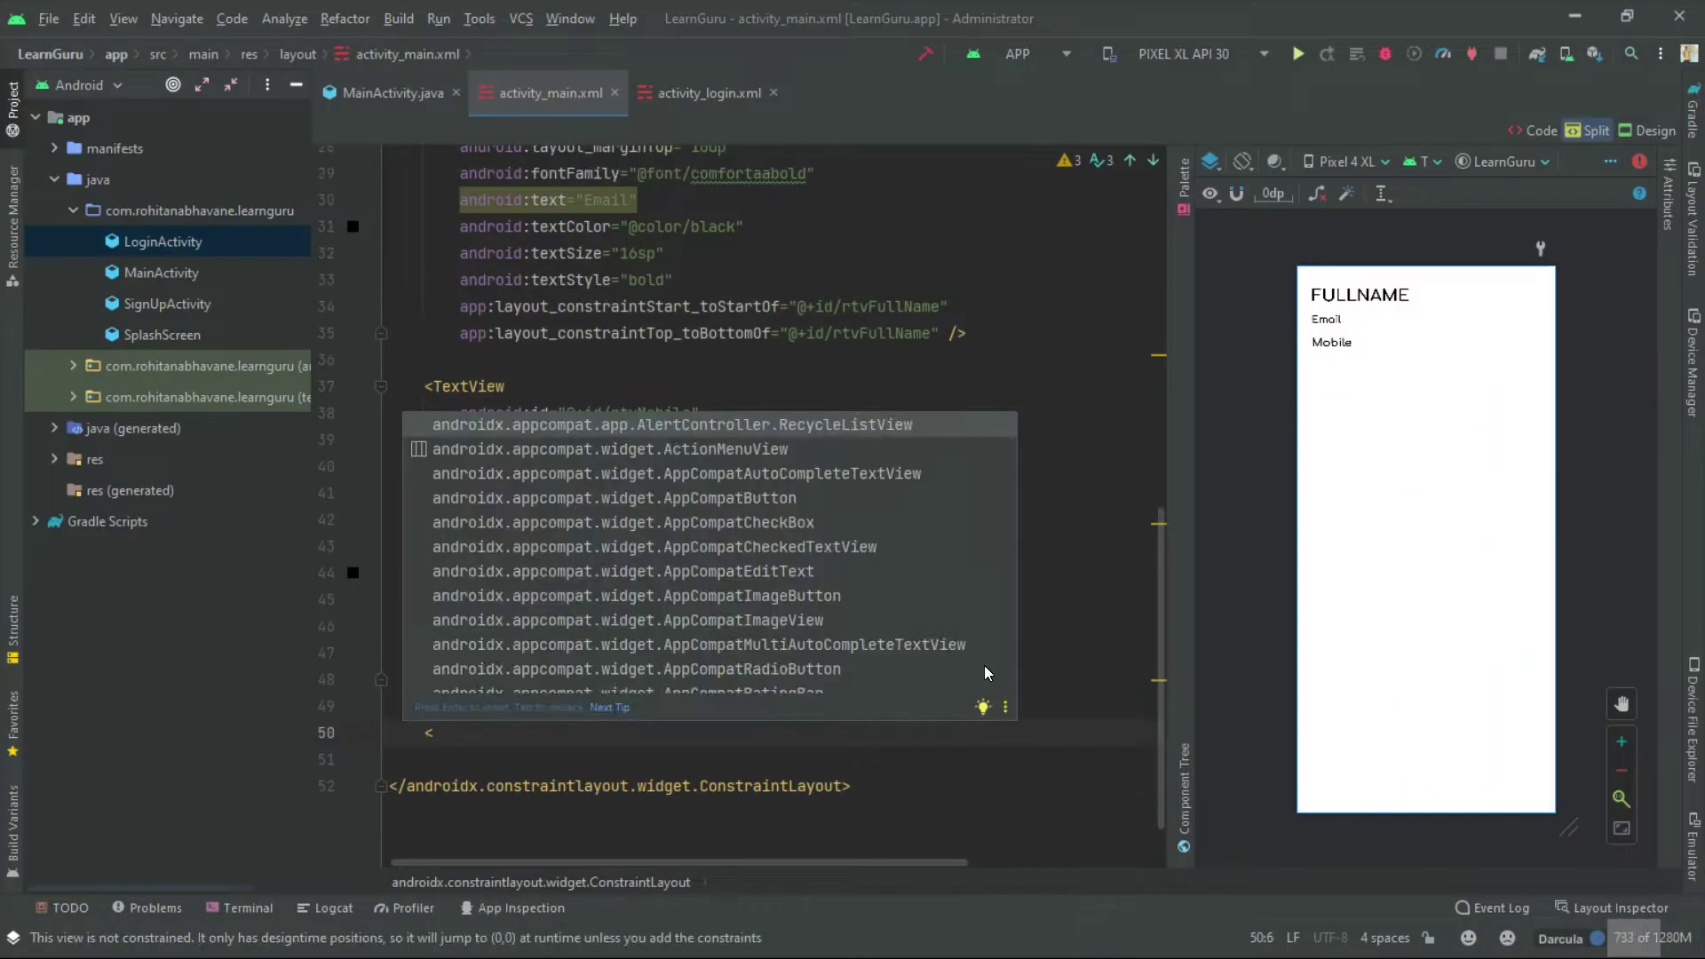
pyautogui.write('Button')
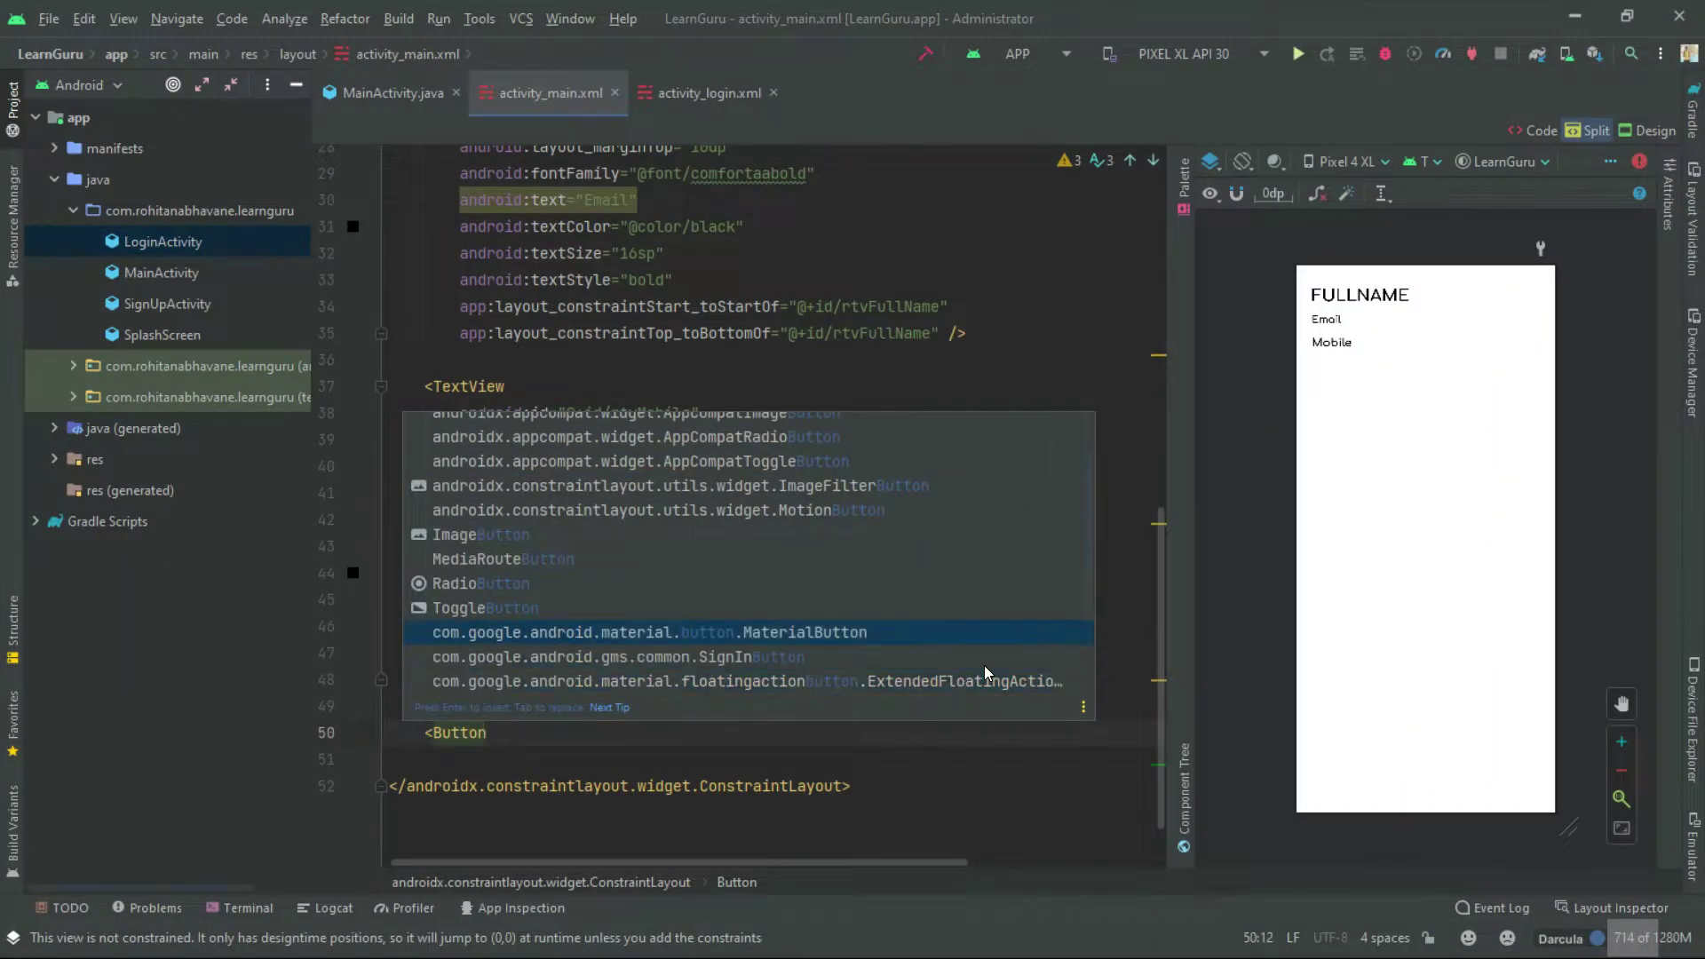
pyautogui.press('Return')
pyautogui.press('Down')
pyautogui.press('Return')
pyautogui.press('Return')
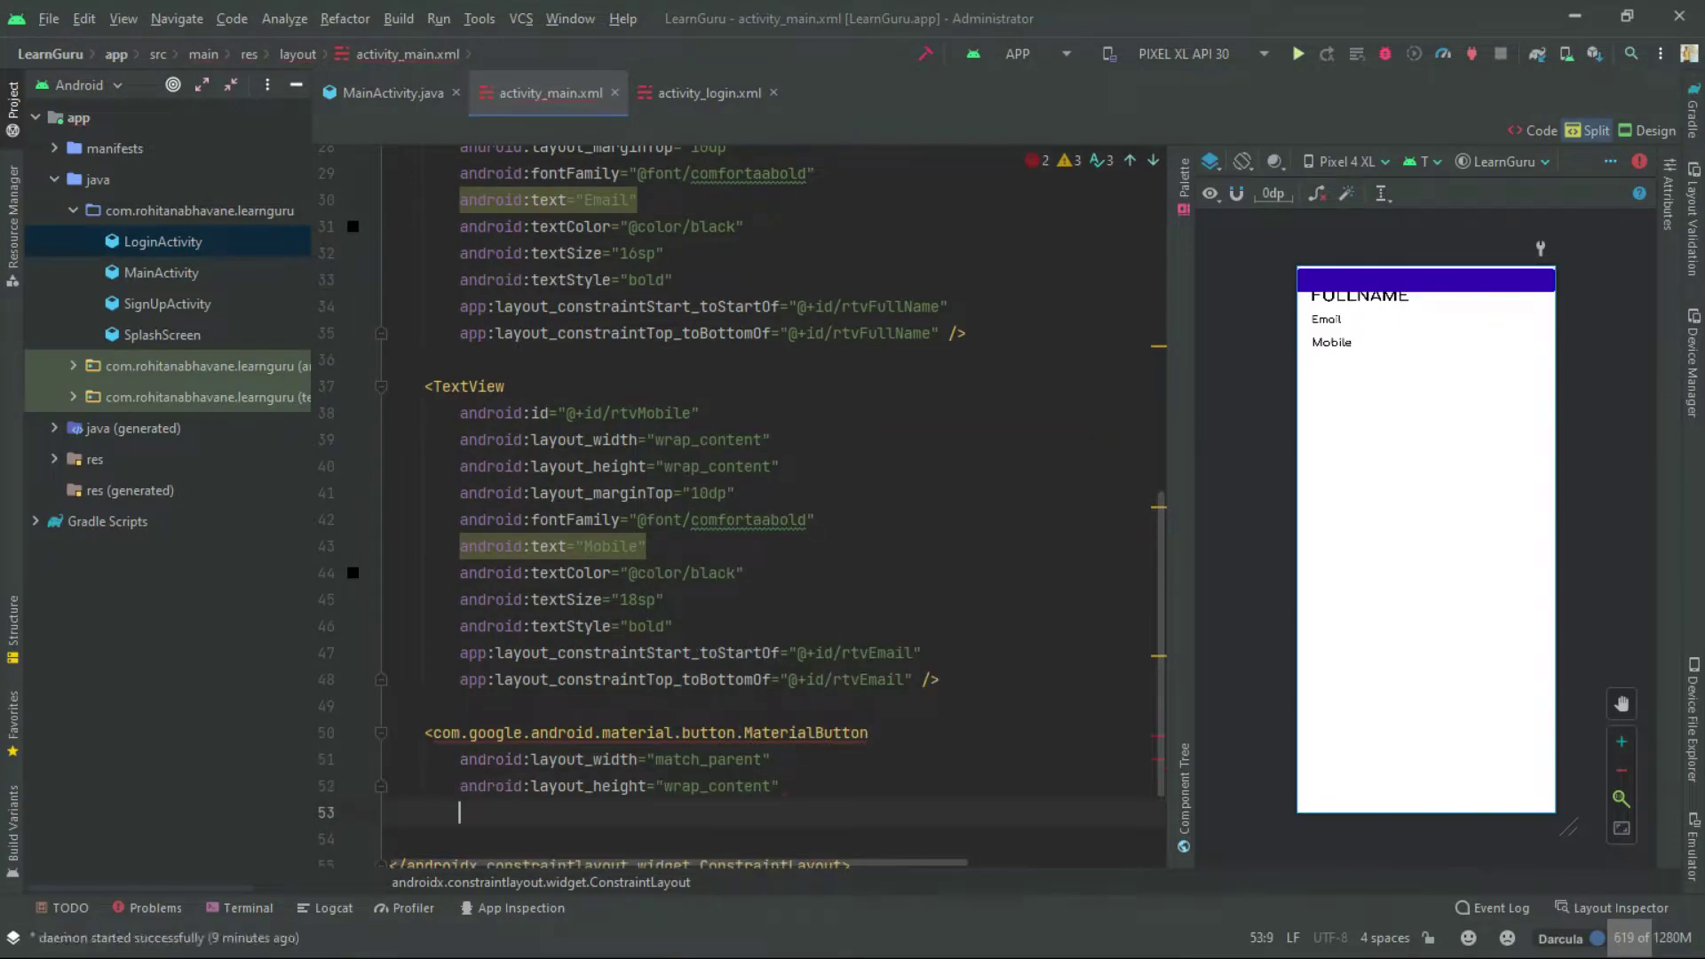
pyautogui.write('text')
pyautogui.press('Return')
pyautogui.write('Lo')
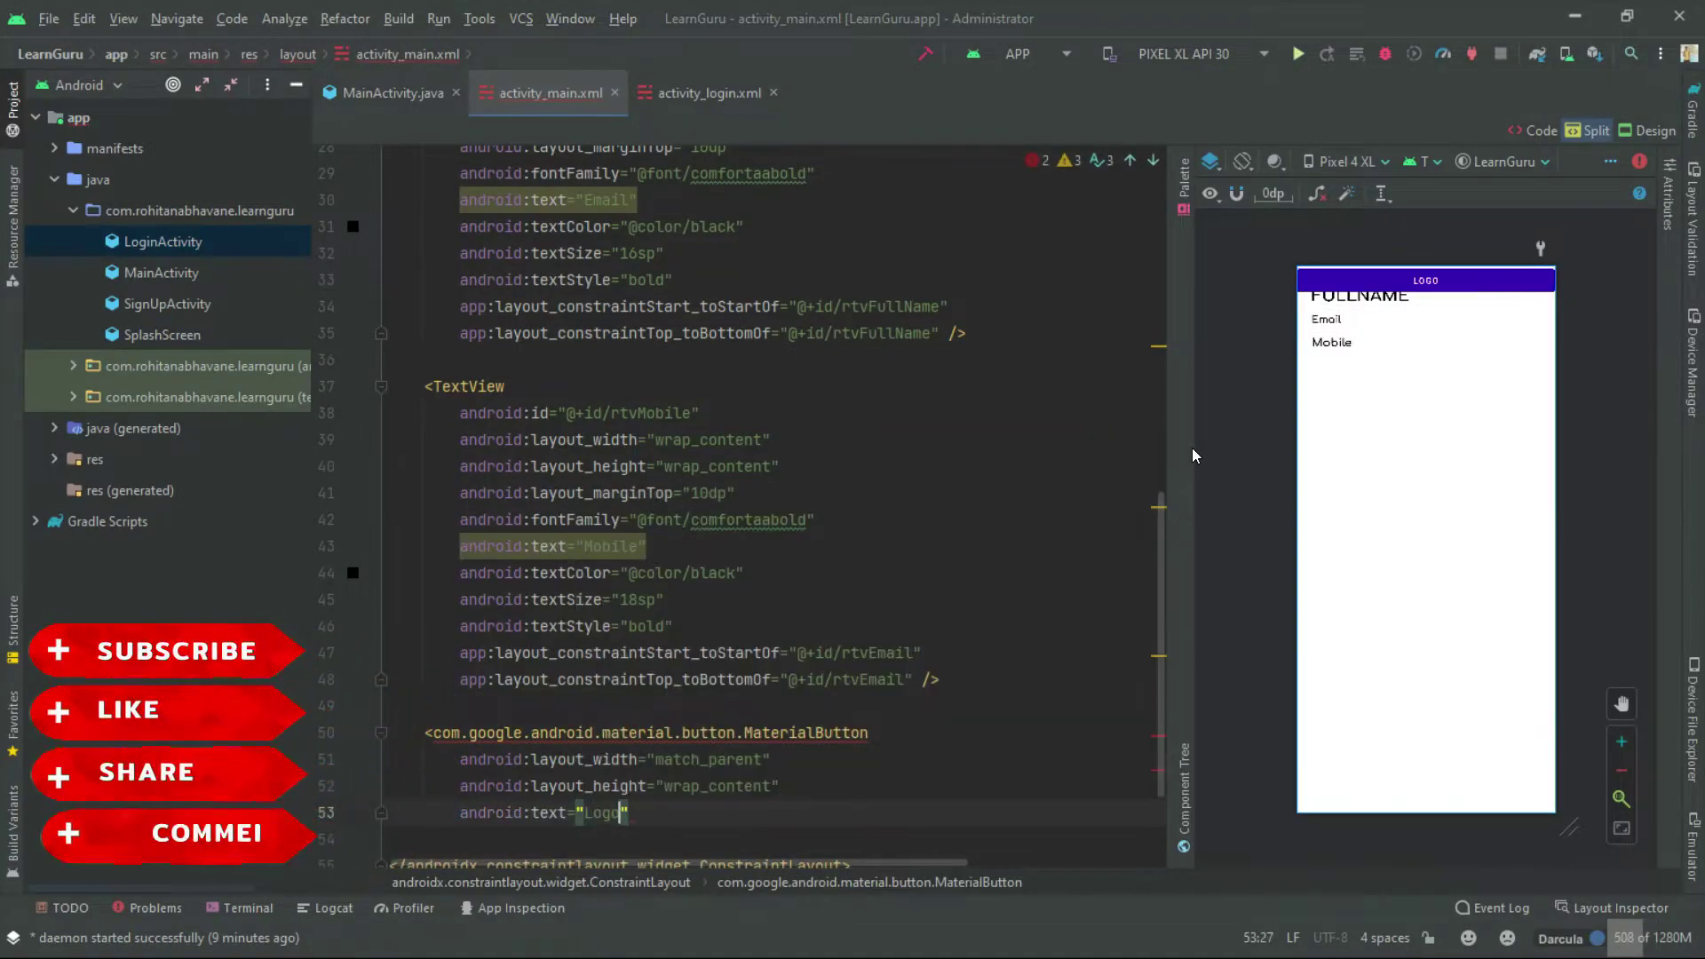
pyautogui.write('gout')
pyautogui.press('Return')
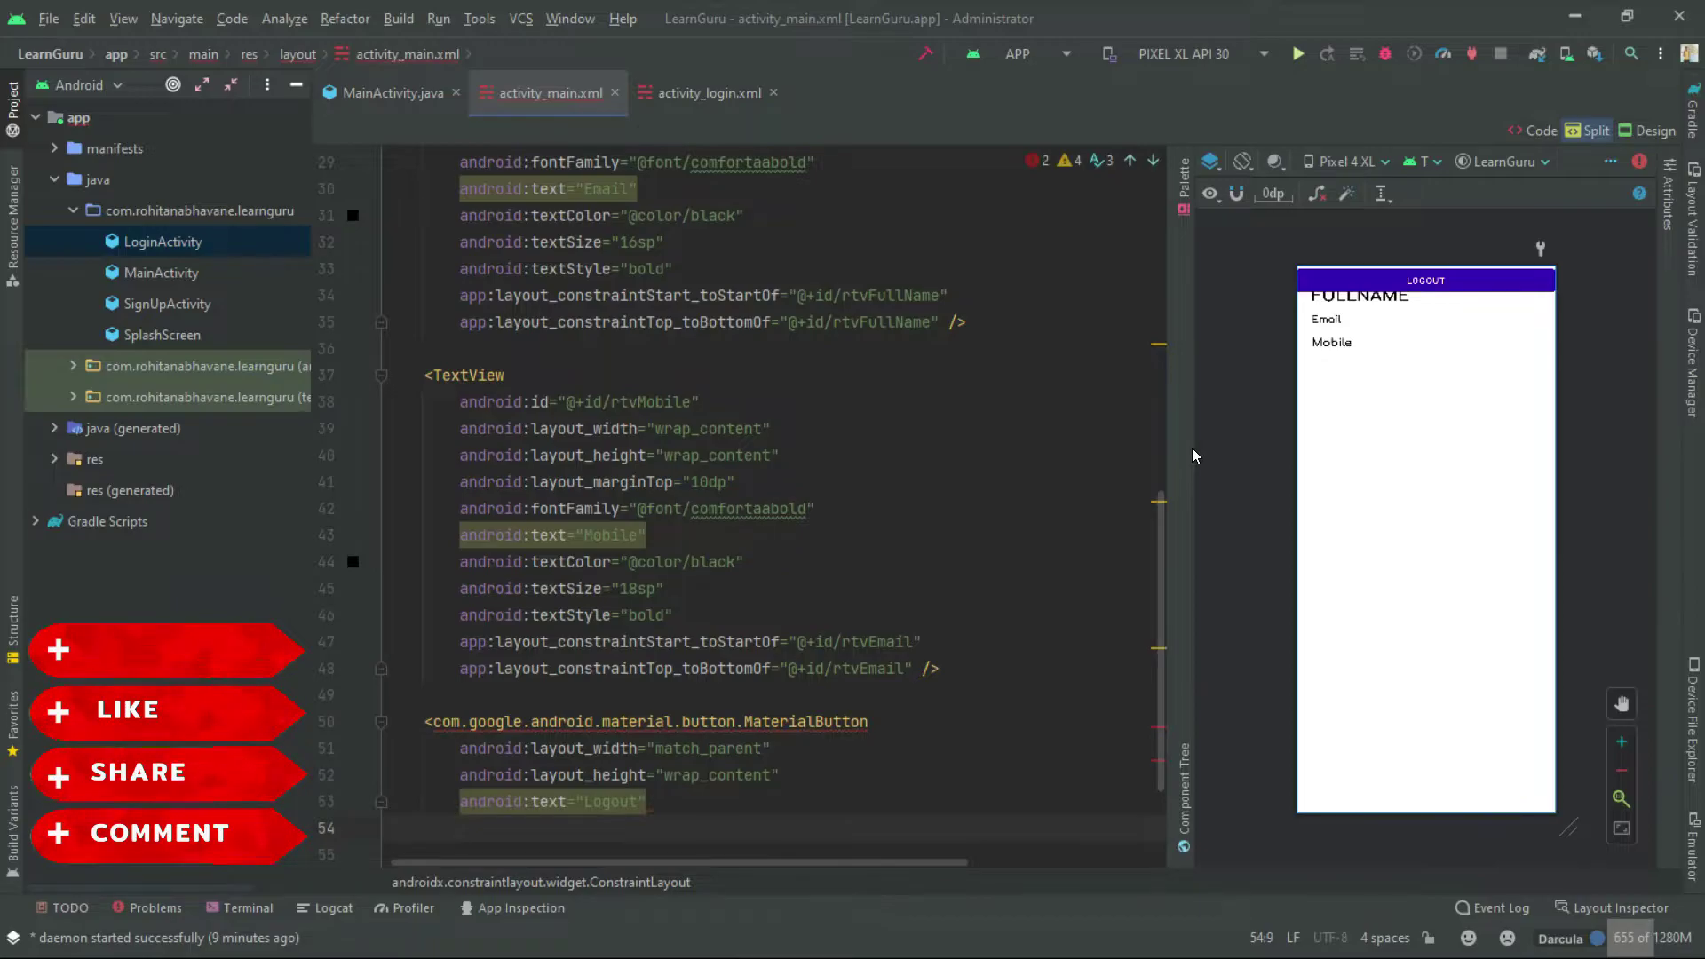
pyautogui.write('Baback')
# - Give the button a black background tint, comfortaabold font, white text and 14sp size
pyautogui.press('Return')
pyautogui.write('black')
pyautogui.press('Return')
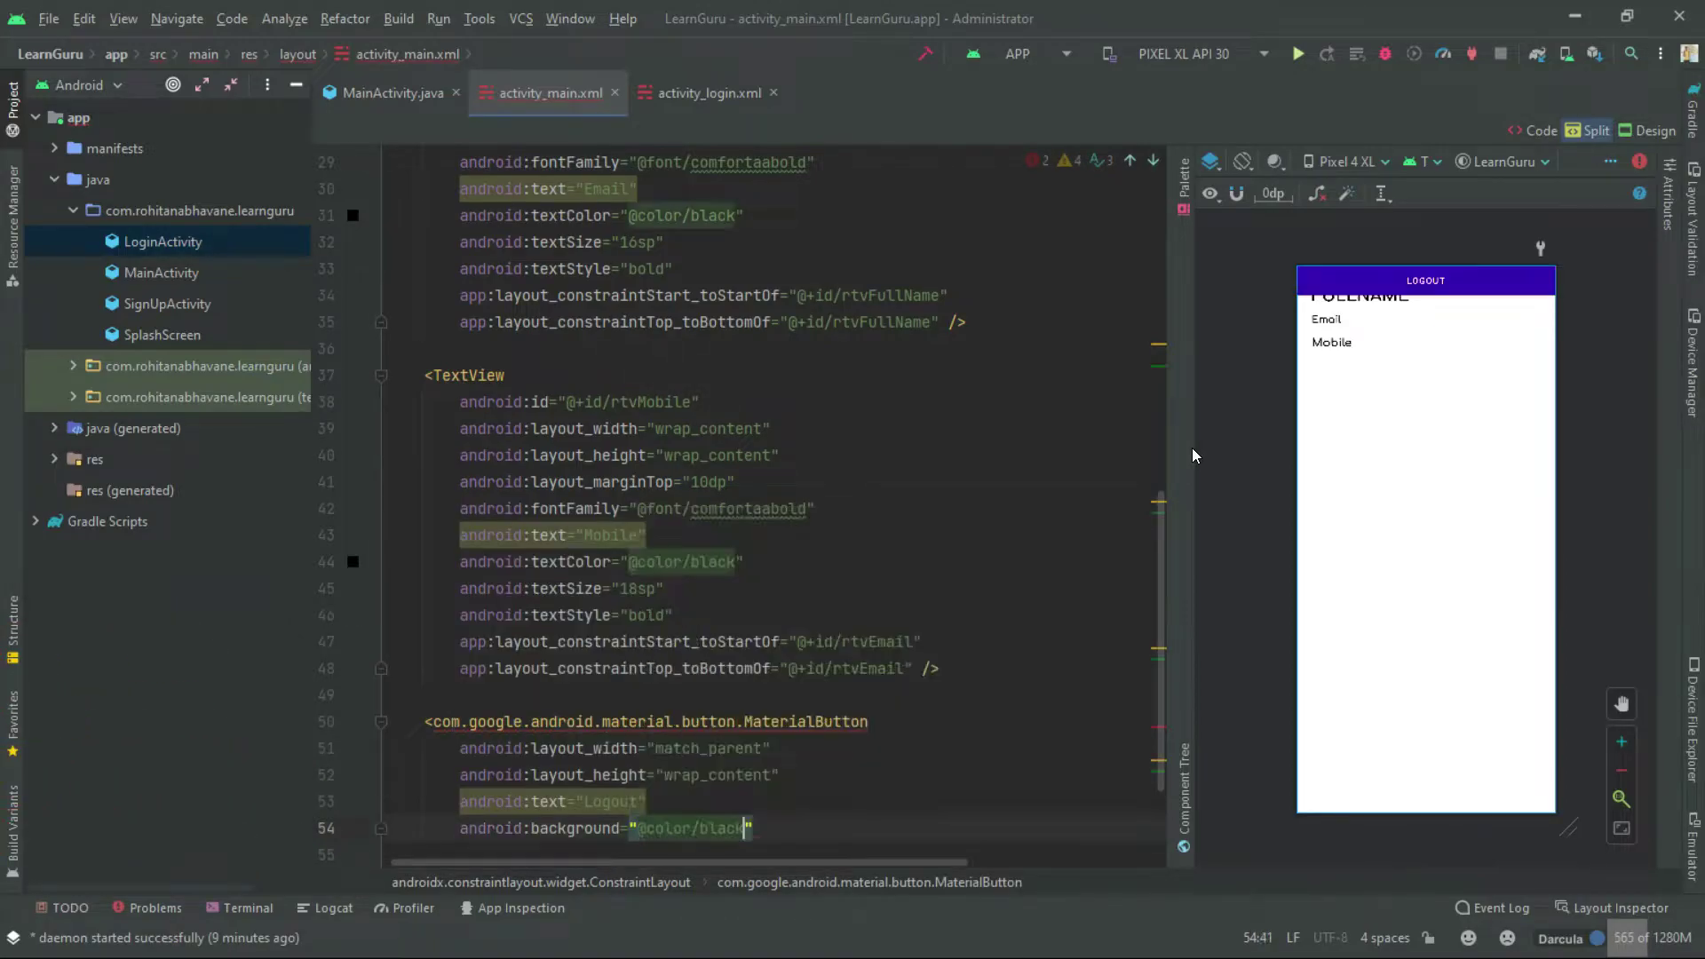
pyautogui.press('Return')
pyautogui.write('font')
pyautogui.press('Return')
pyautogui.press('Return')
pyautogui.press('Return')
pyautogui.write('te')
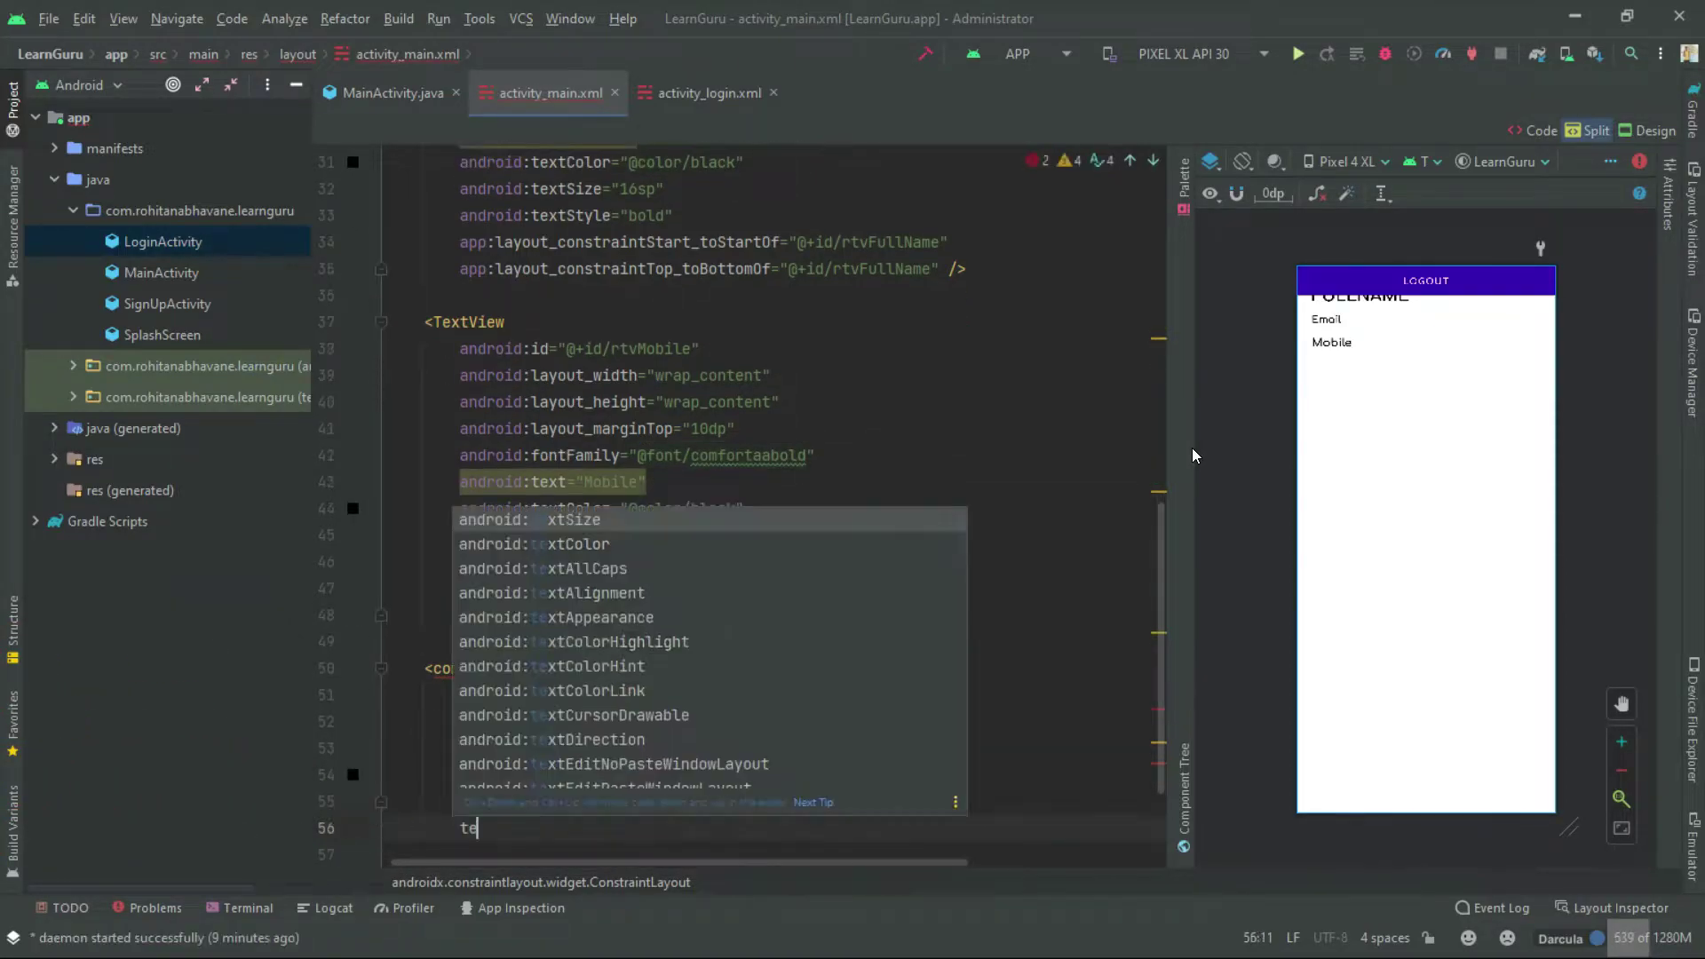
pyautogui.write('xt')
pyautogui.press('Down')
pyautogui.press('Return')
pyautogui.write('white')
pyautogui.press('Return')
pyautogui.press('Return')
pyautogui.write('textS')
pyautogui.press('Return')
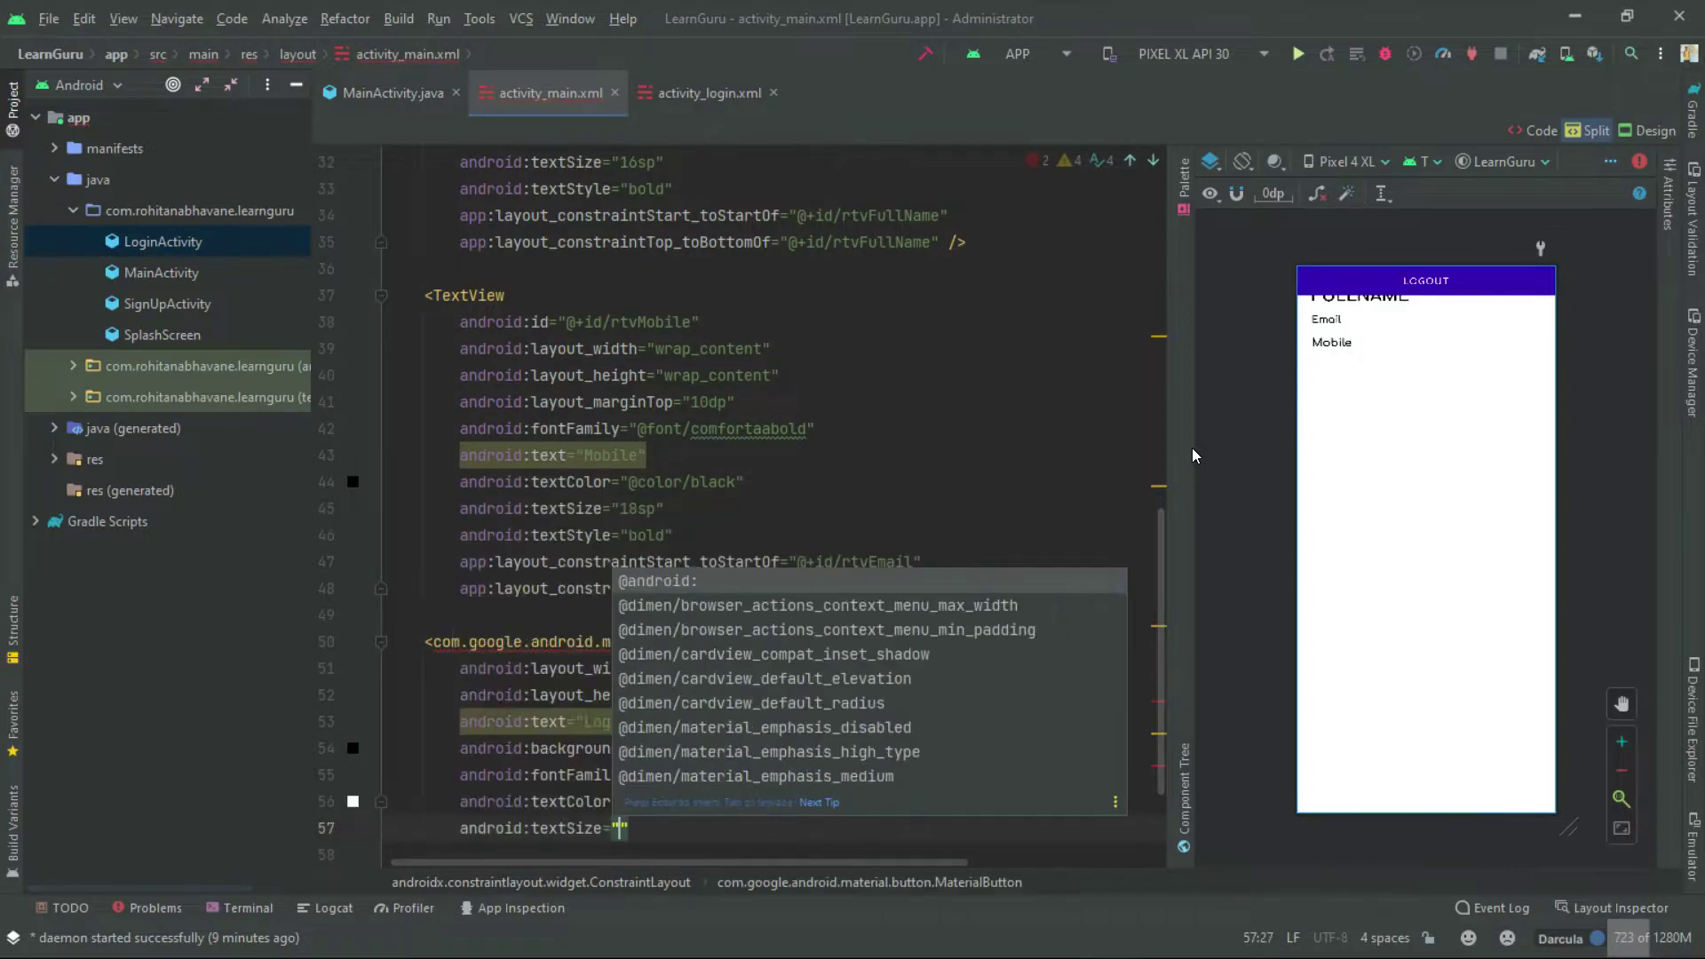
pyautogui.write('14sp')
pyautogui.press('Return')
pyautogui.press('Return')
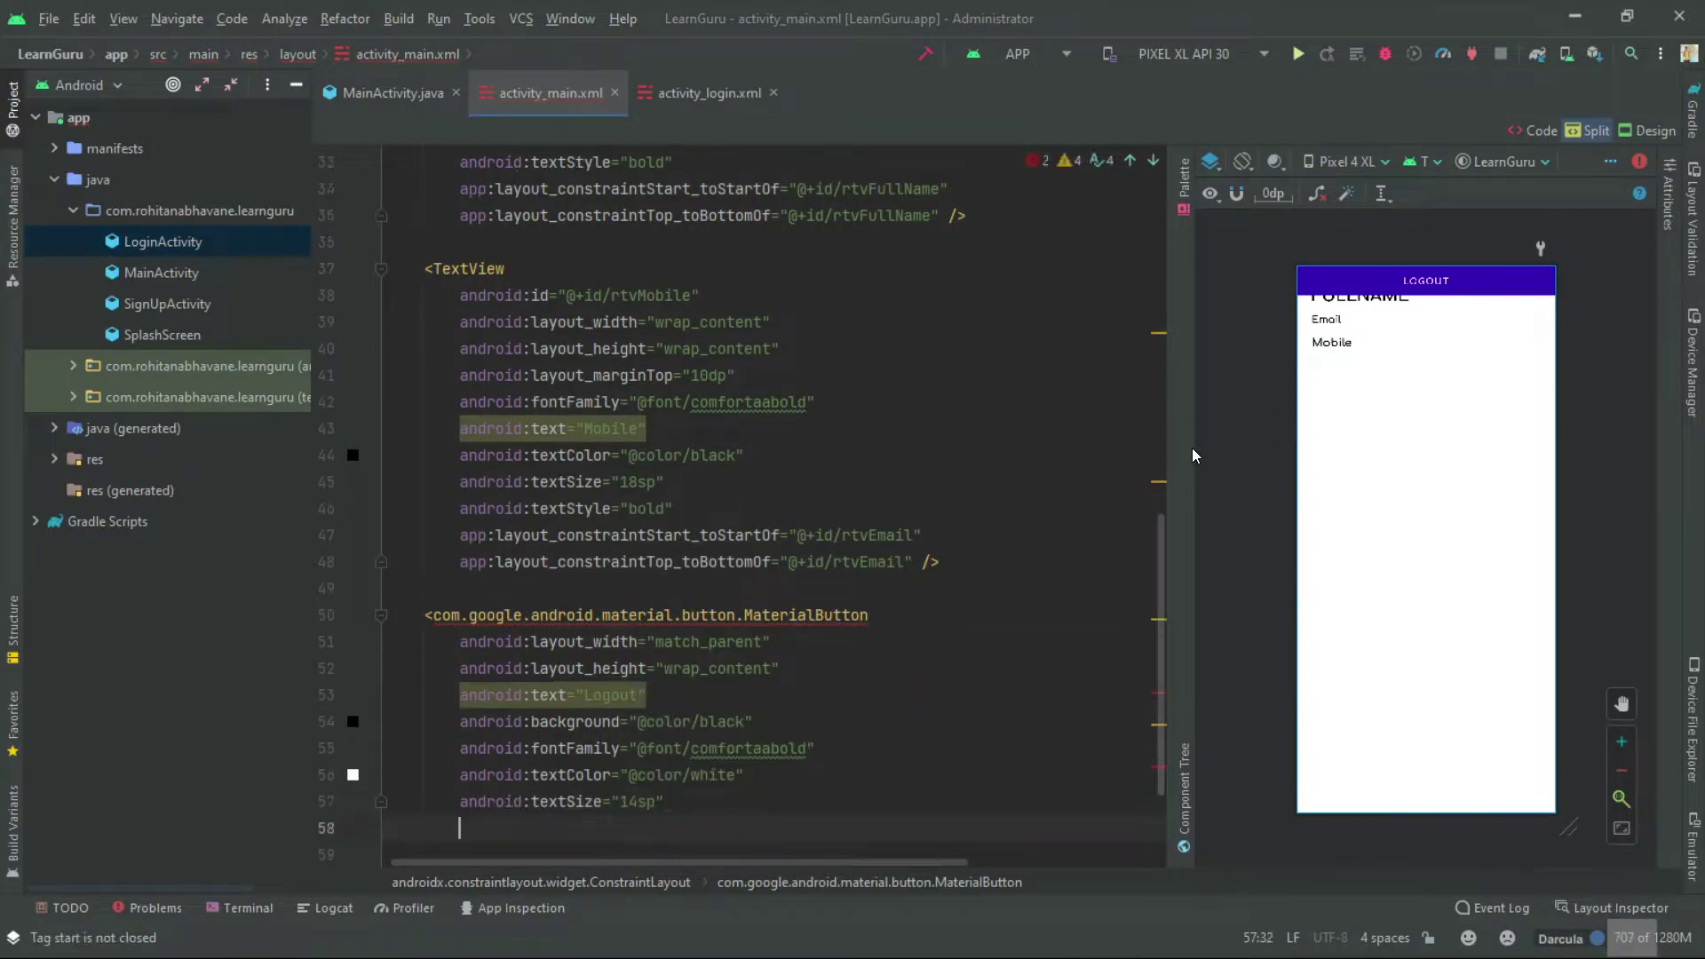
# - Constrain the Logout button to the parent's bottom, start and end
pyautogui.click(639, 722)
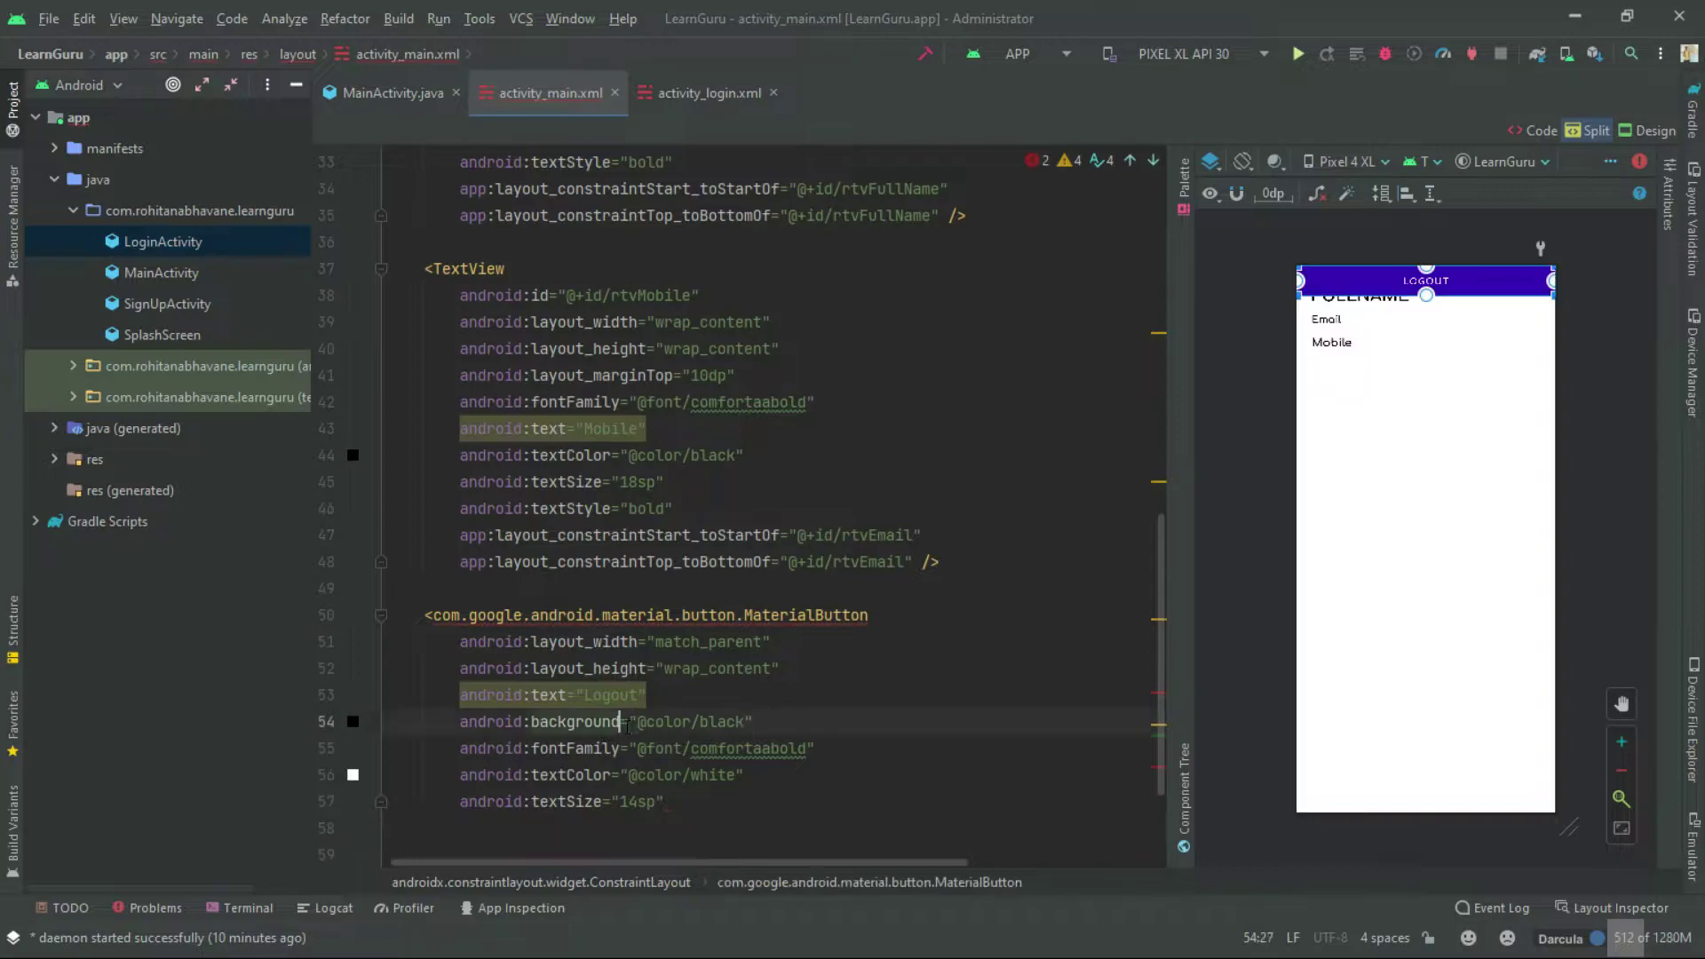
pyautogui.write('Tint')
pyautogui.press('Escape')
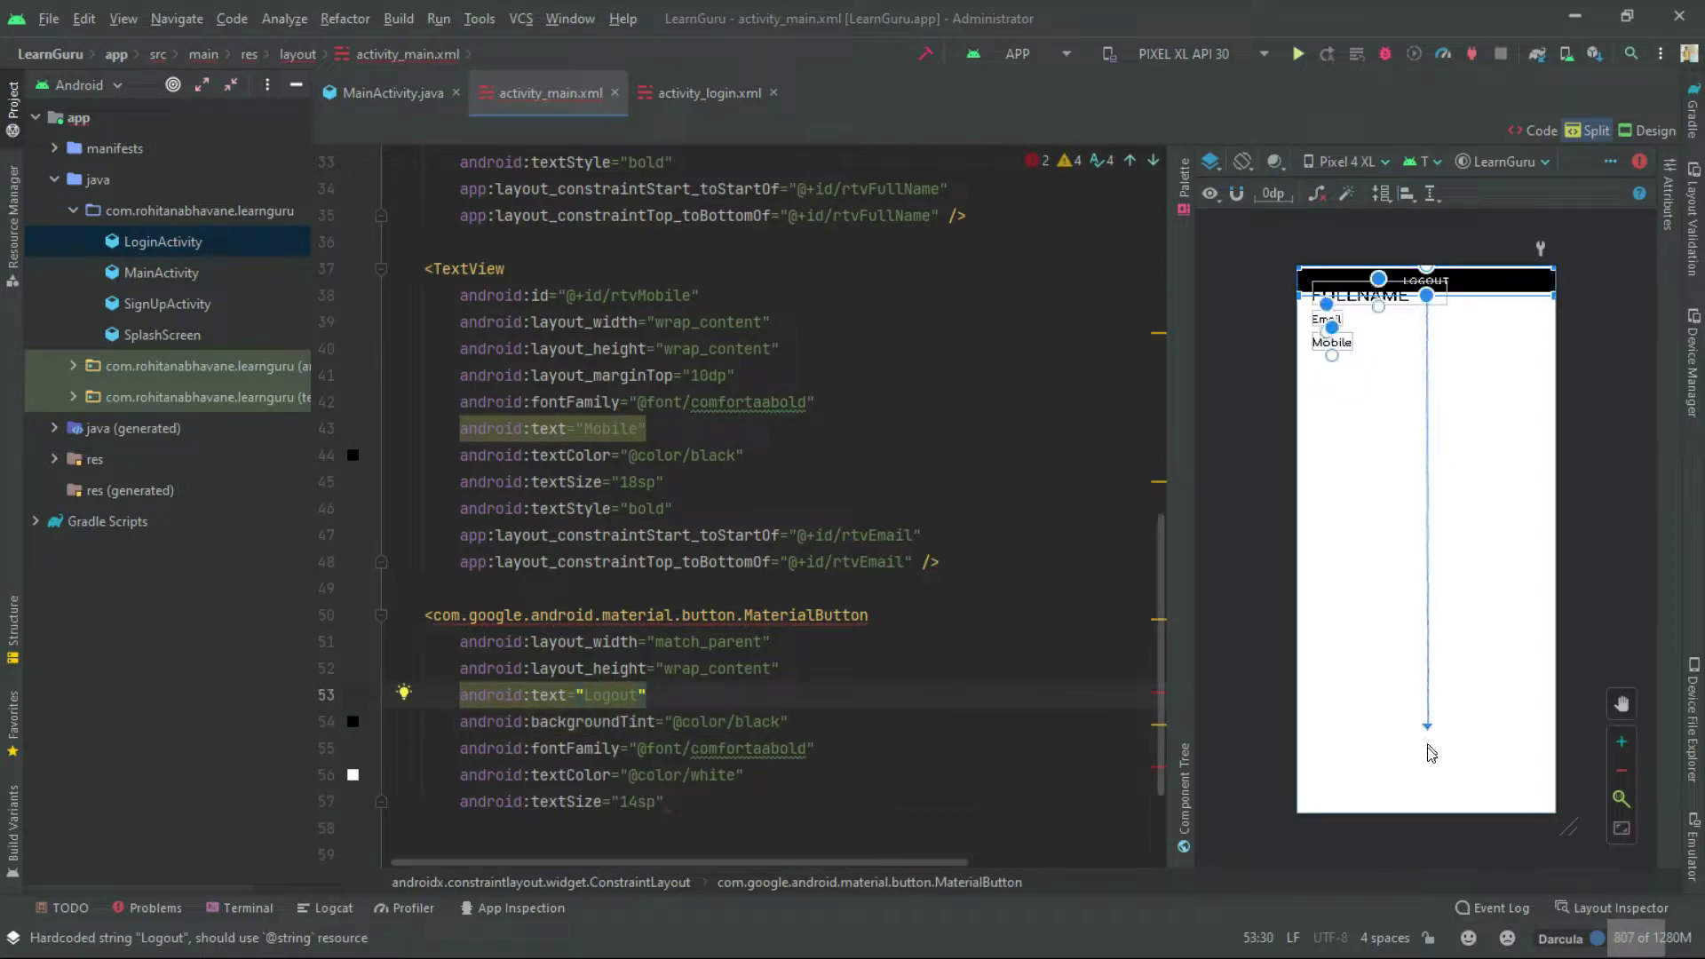
pyautogui.moveTo(1425, 296); pyautogui.dragTo(1426, 807)
pyautogui.moveTo(1300, 798); pyautogui.dragTo(1283, 805)
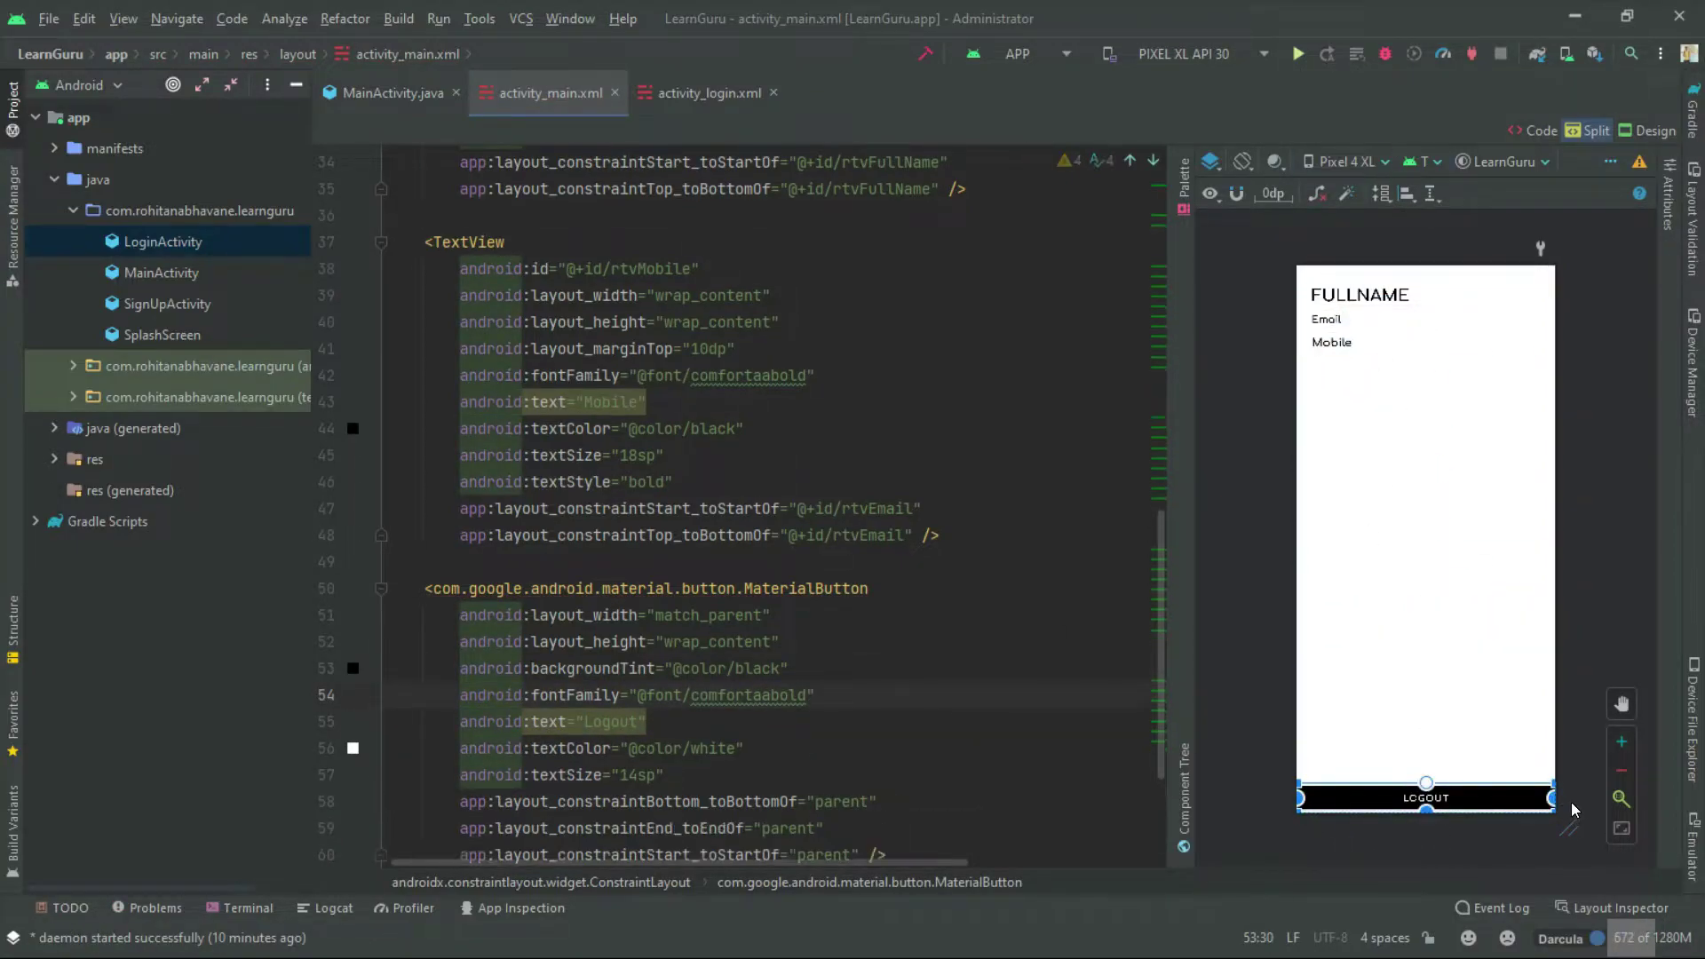
pyautogui.moveTo(1553, 798); pyautogui.dragTo(1567, 801)
pyautogui.write('padding')
# - Add padding, a 32dp layout margin and a 10dp corner radius to the Logout button
pyautogui.press('Return')
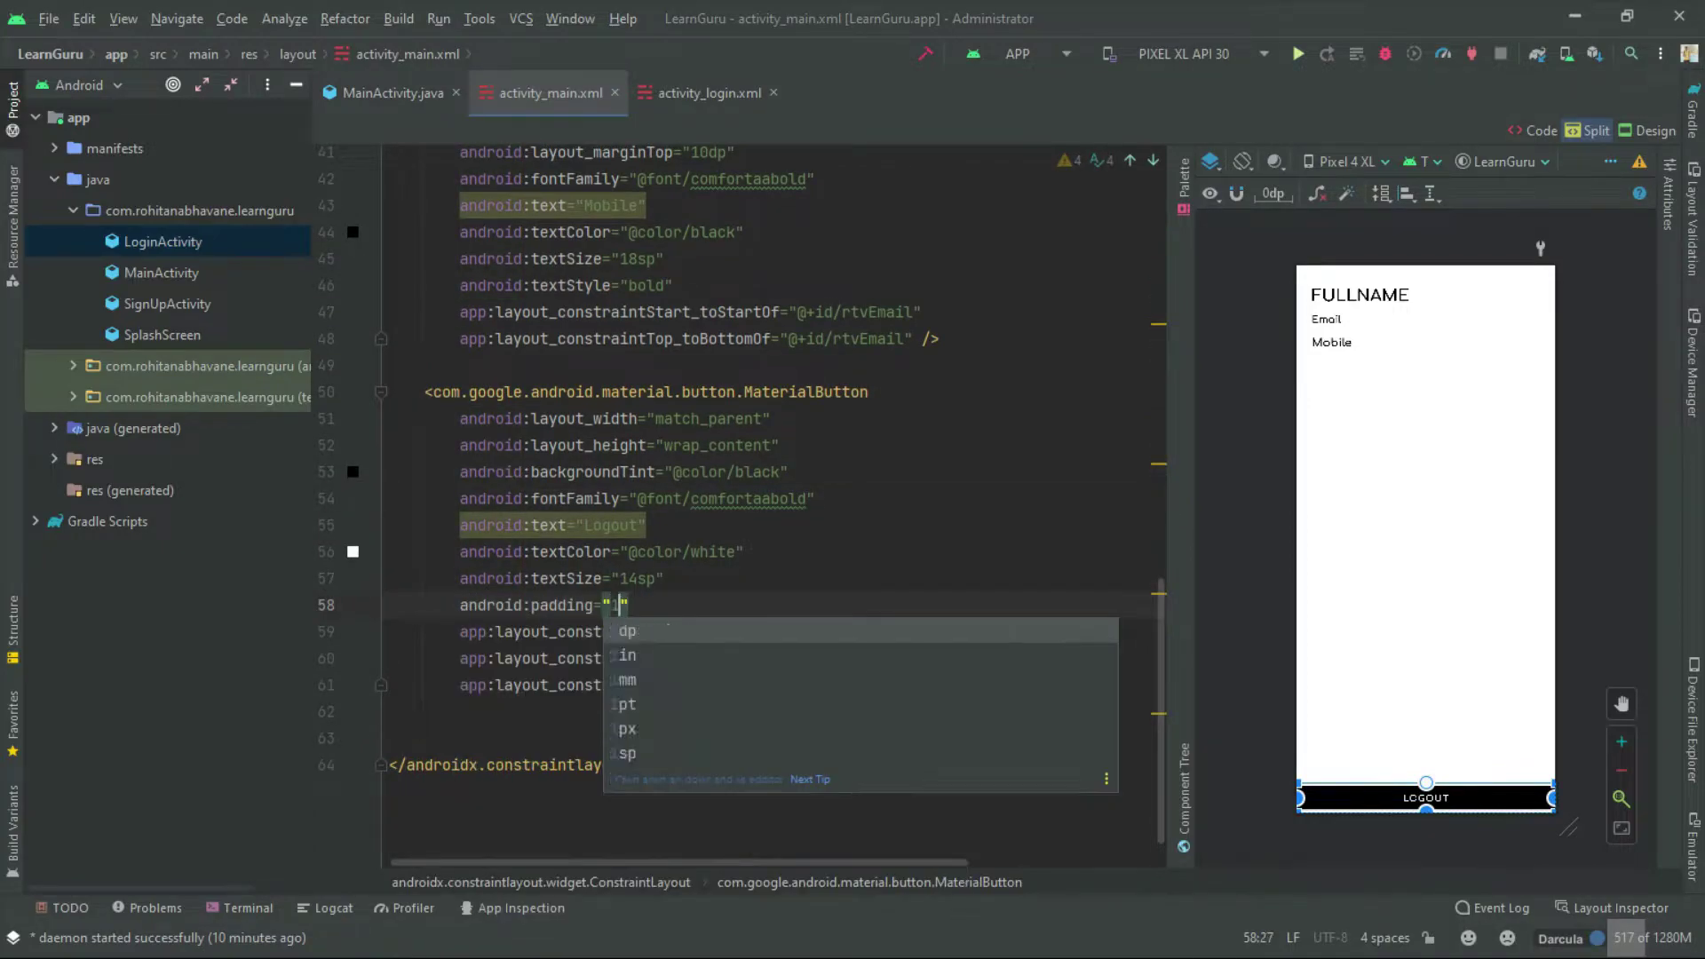
pyautogui.write('10dp')
pyautogui.press('End')
pyautogui.press('Return')
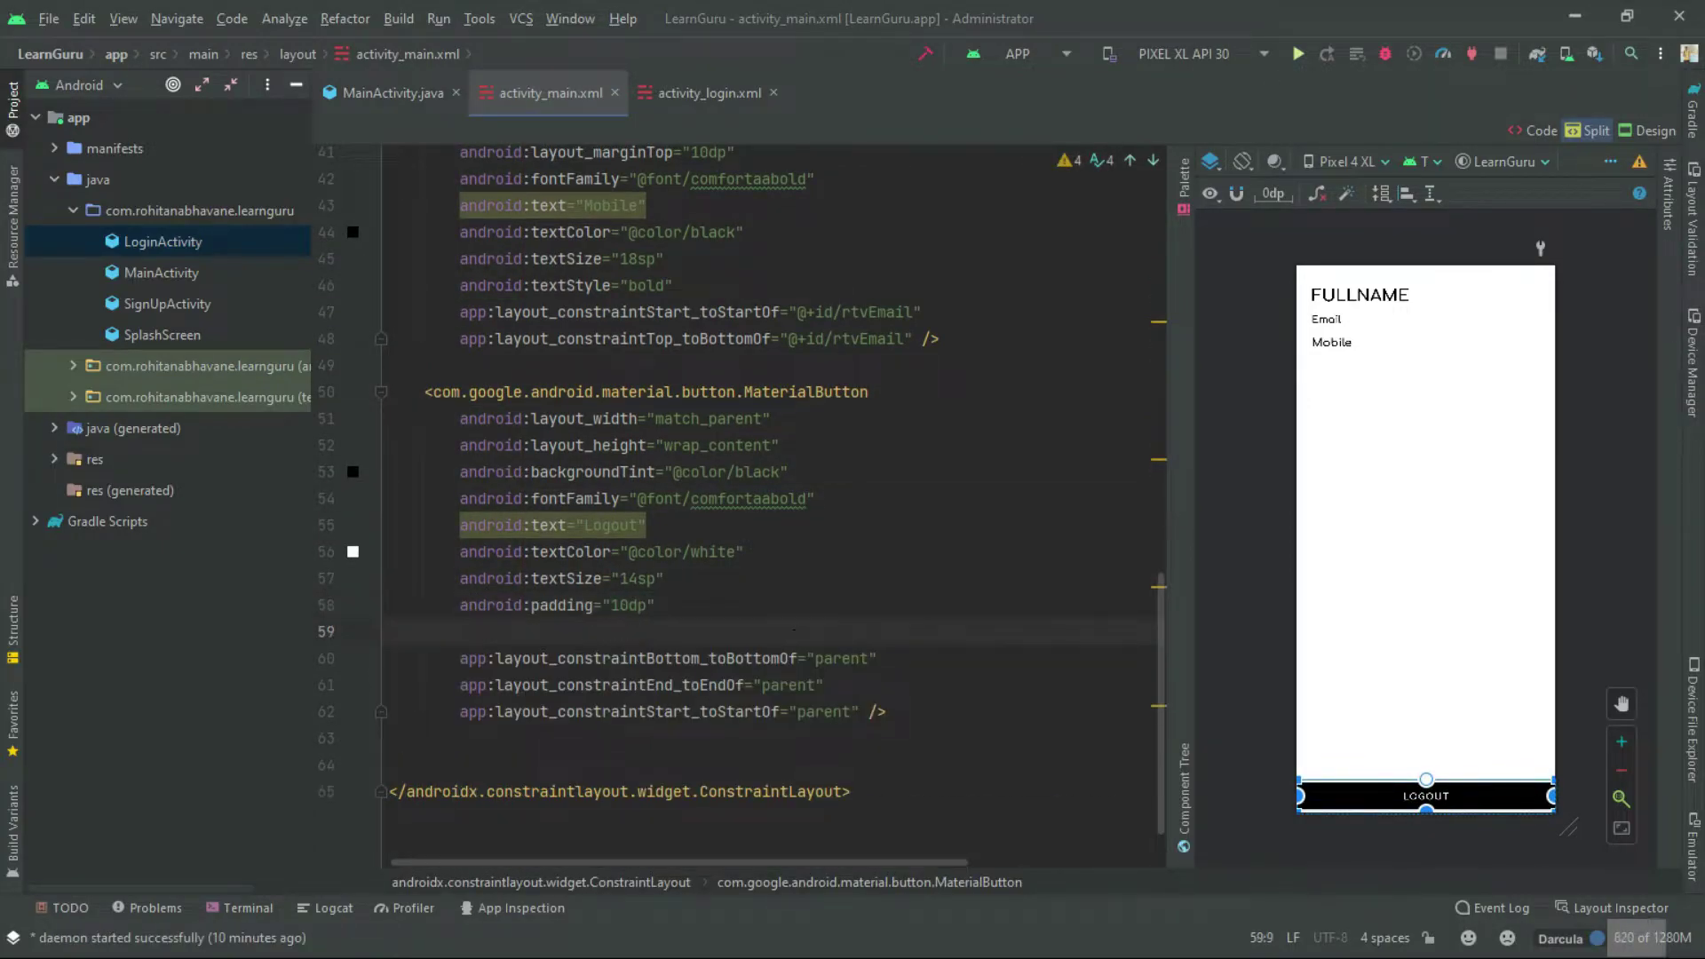
pyautogui.write('margin="')
pyautogui.press('Return')
pyautogui.write('32dp')
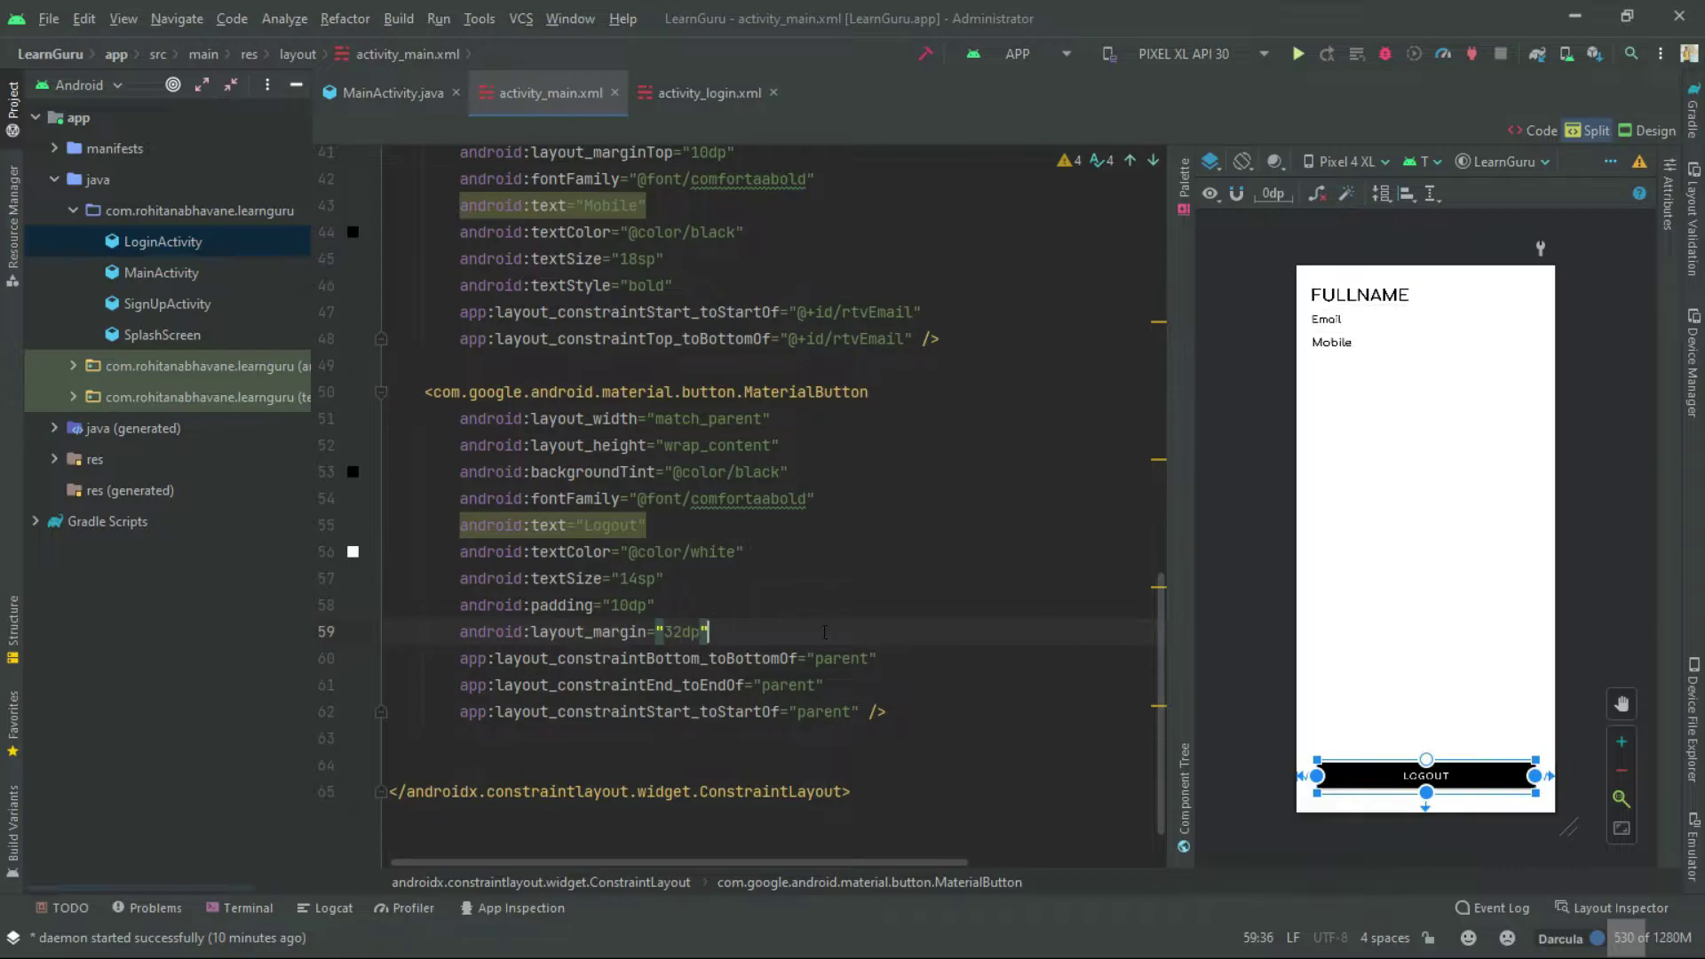
pyautogui.press('Return')
pyautogui.write('corner')
pyautogui.press('Return')
pyautogui.write('10dp')
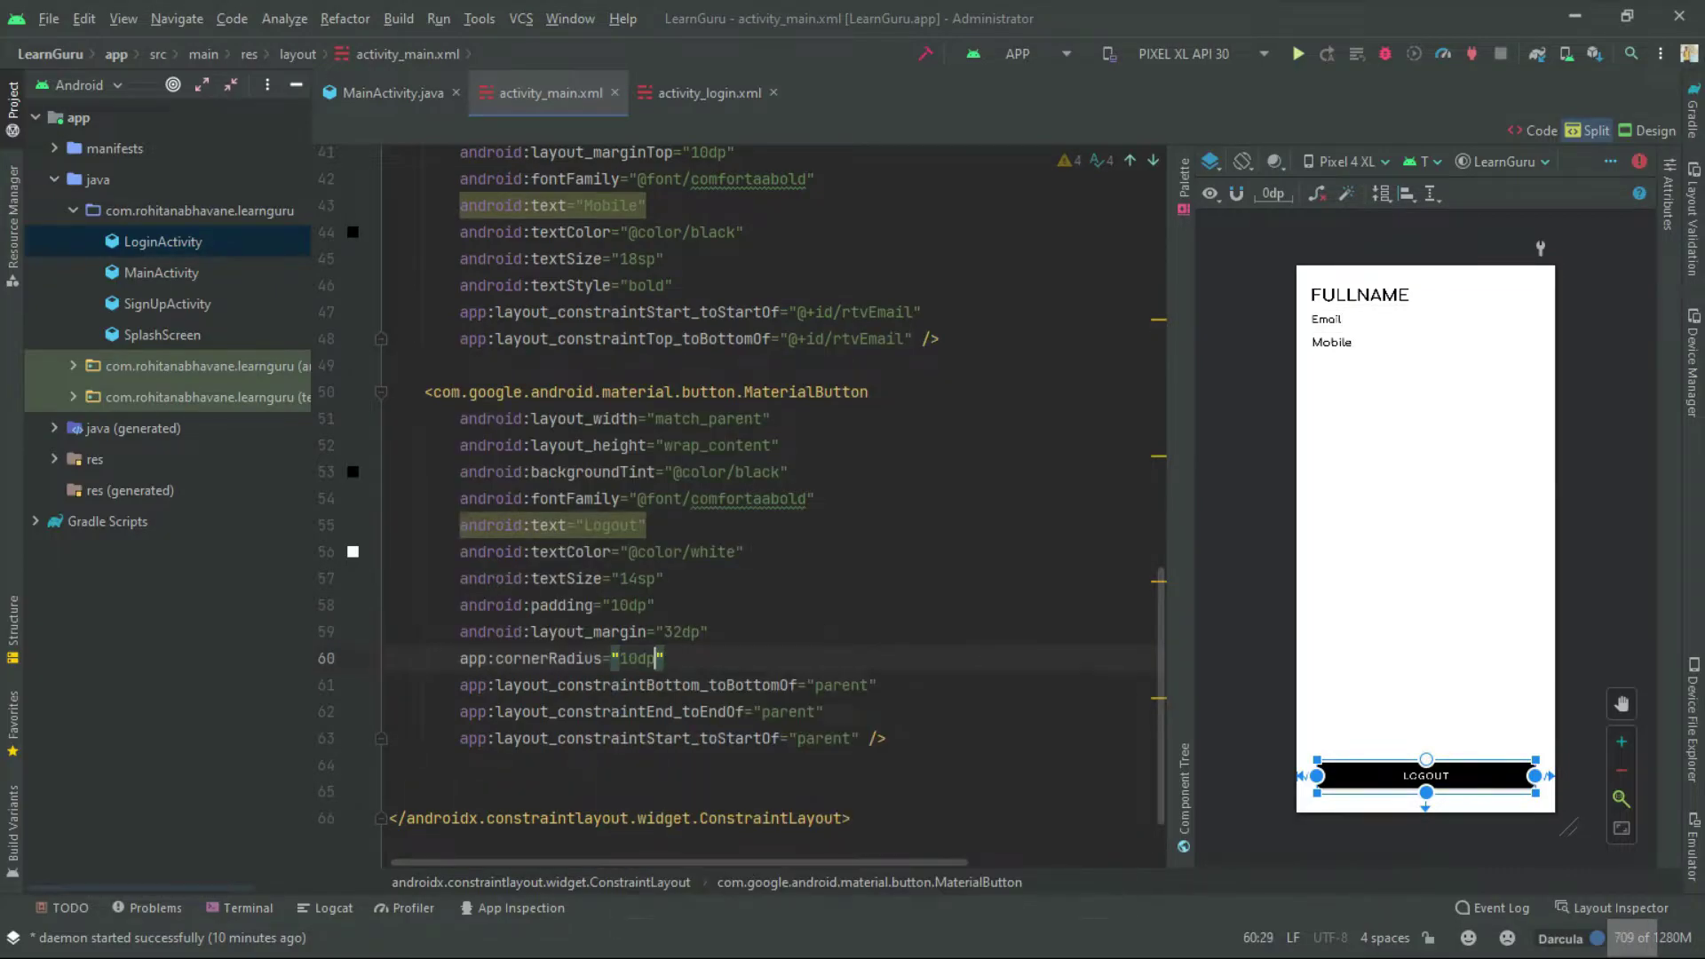
# - Change the button padding to 15dp and its text size to 16sp
pyautogui.click(631, 606)
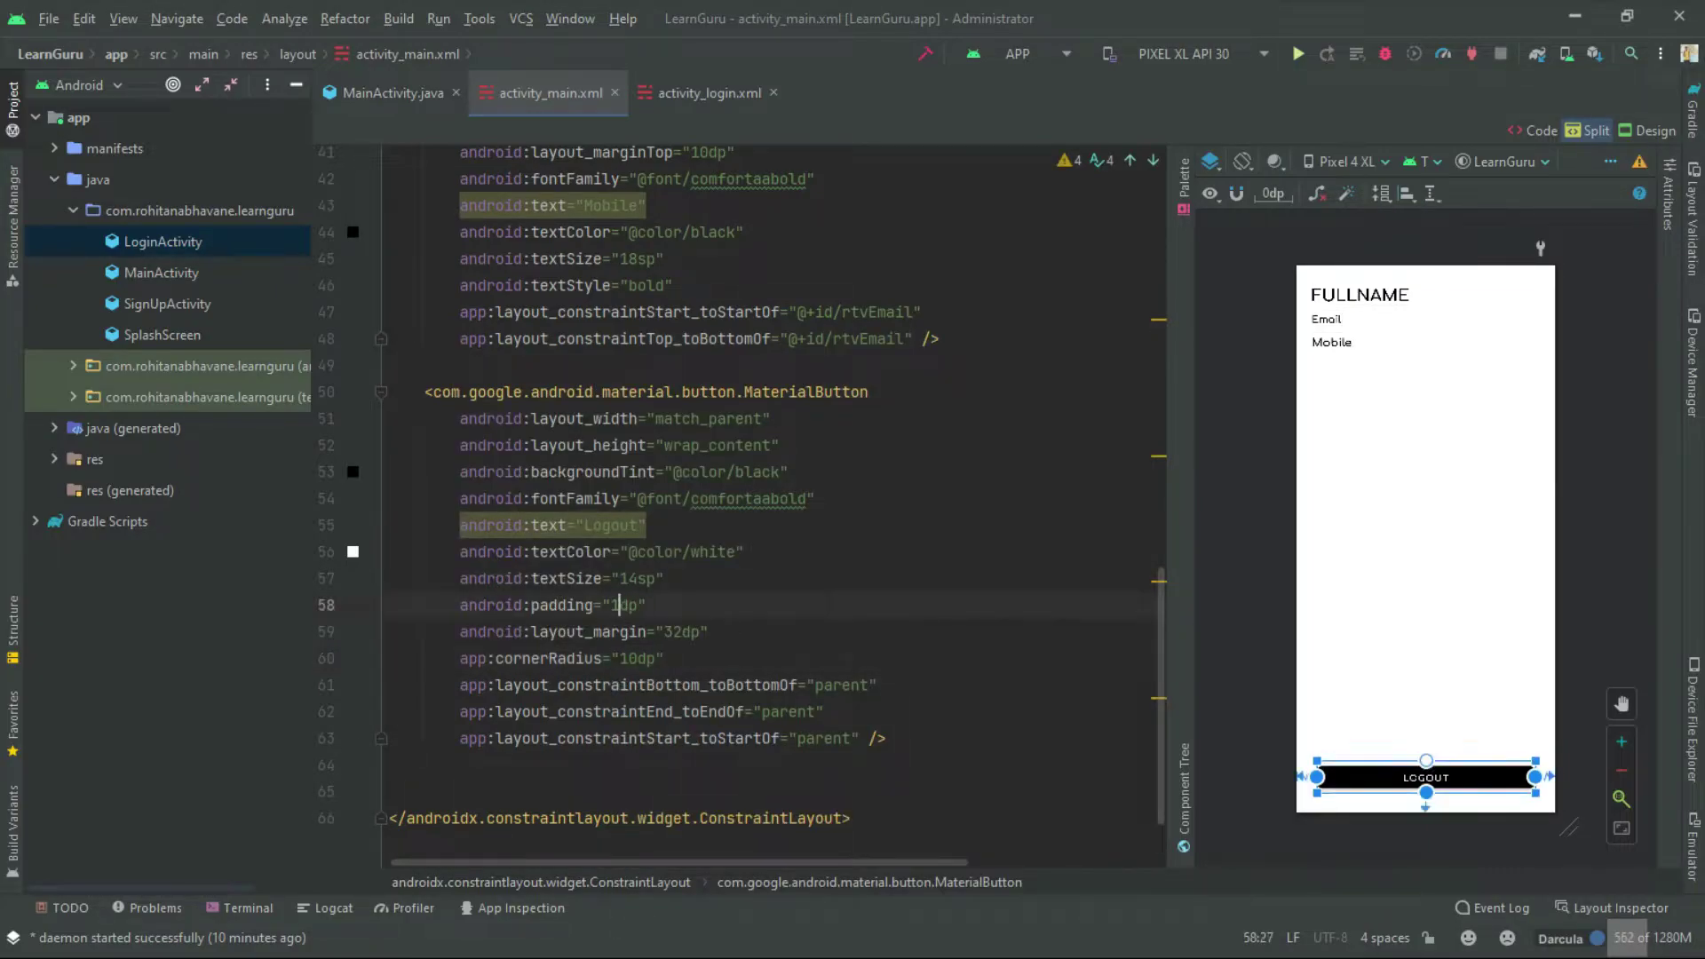
pyautogui.press('BackSpace')
pyautogui.write('5')
pyautogui.press('Escape')
pyautogui.press('Up')
pyautogui.press('End')
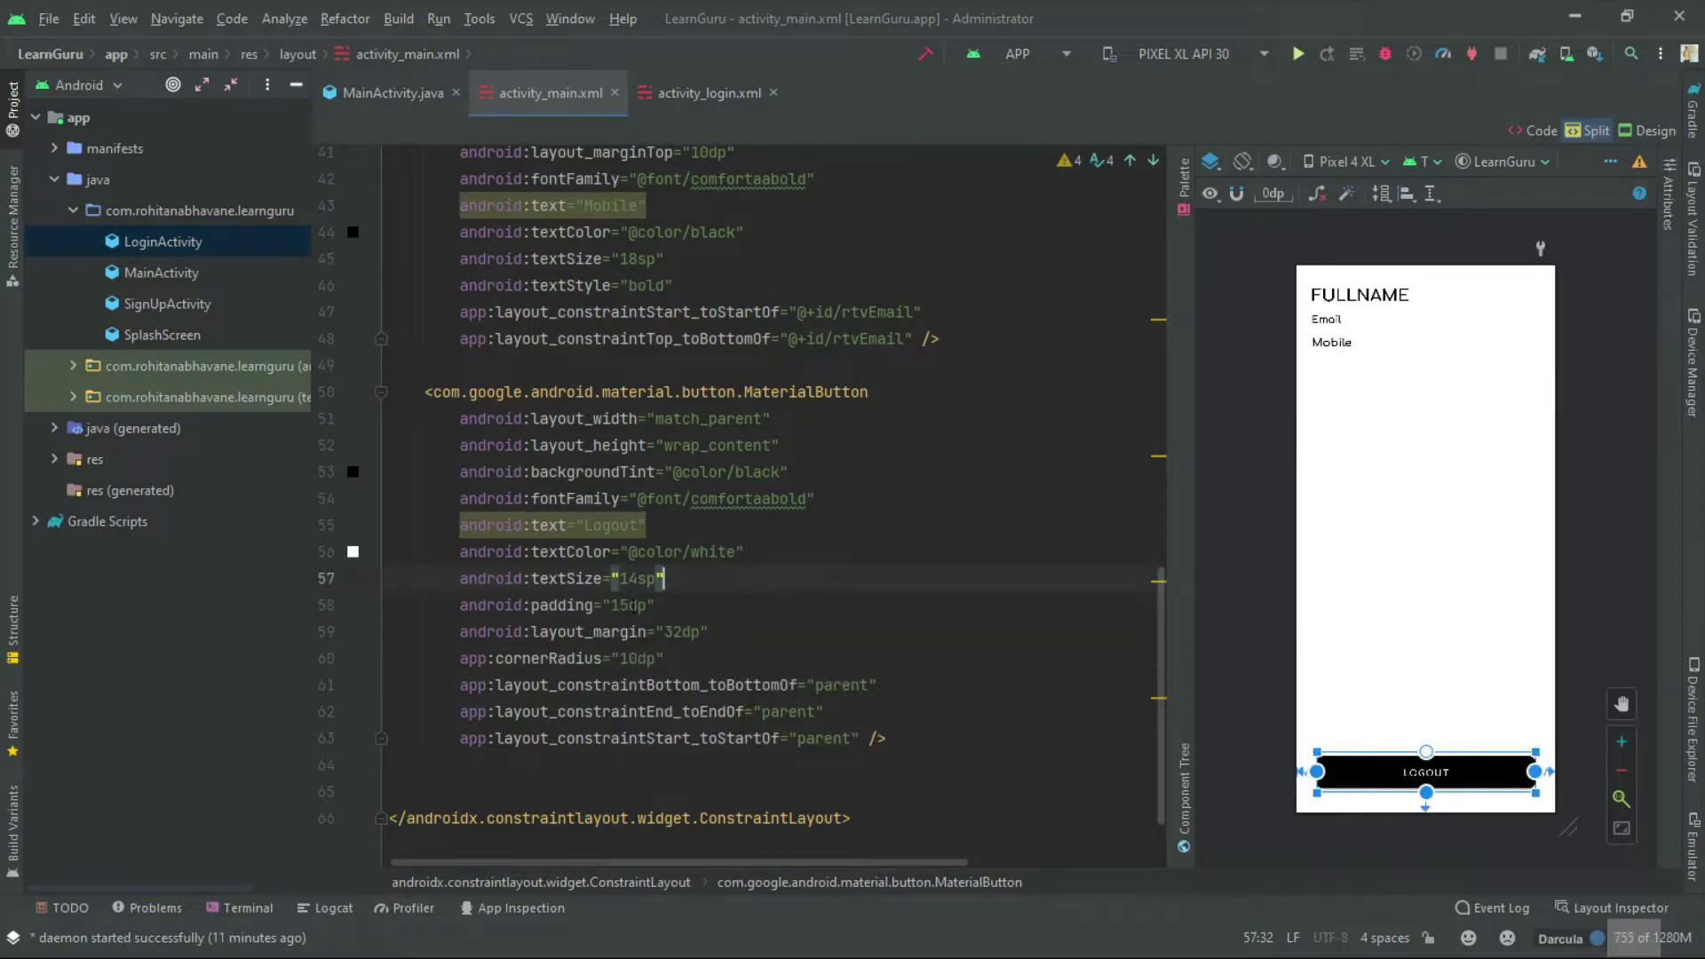
pyautogui.click(846, 560)
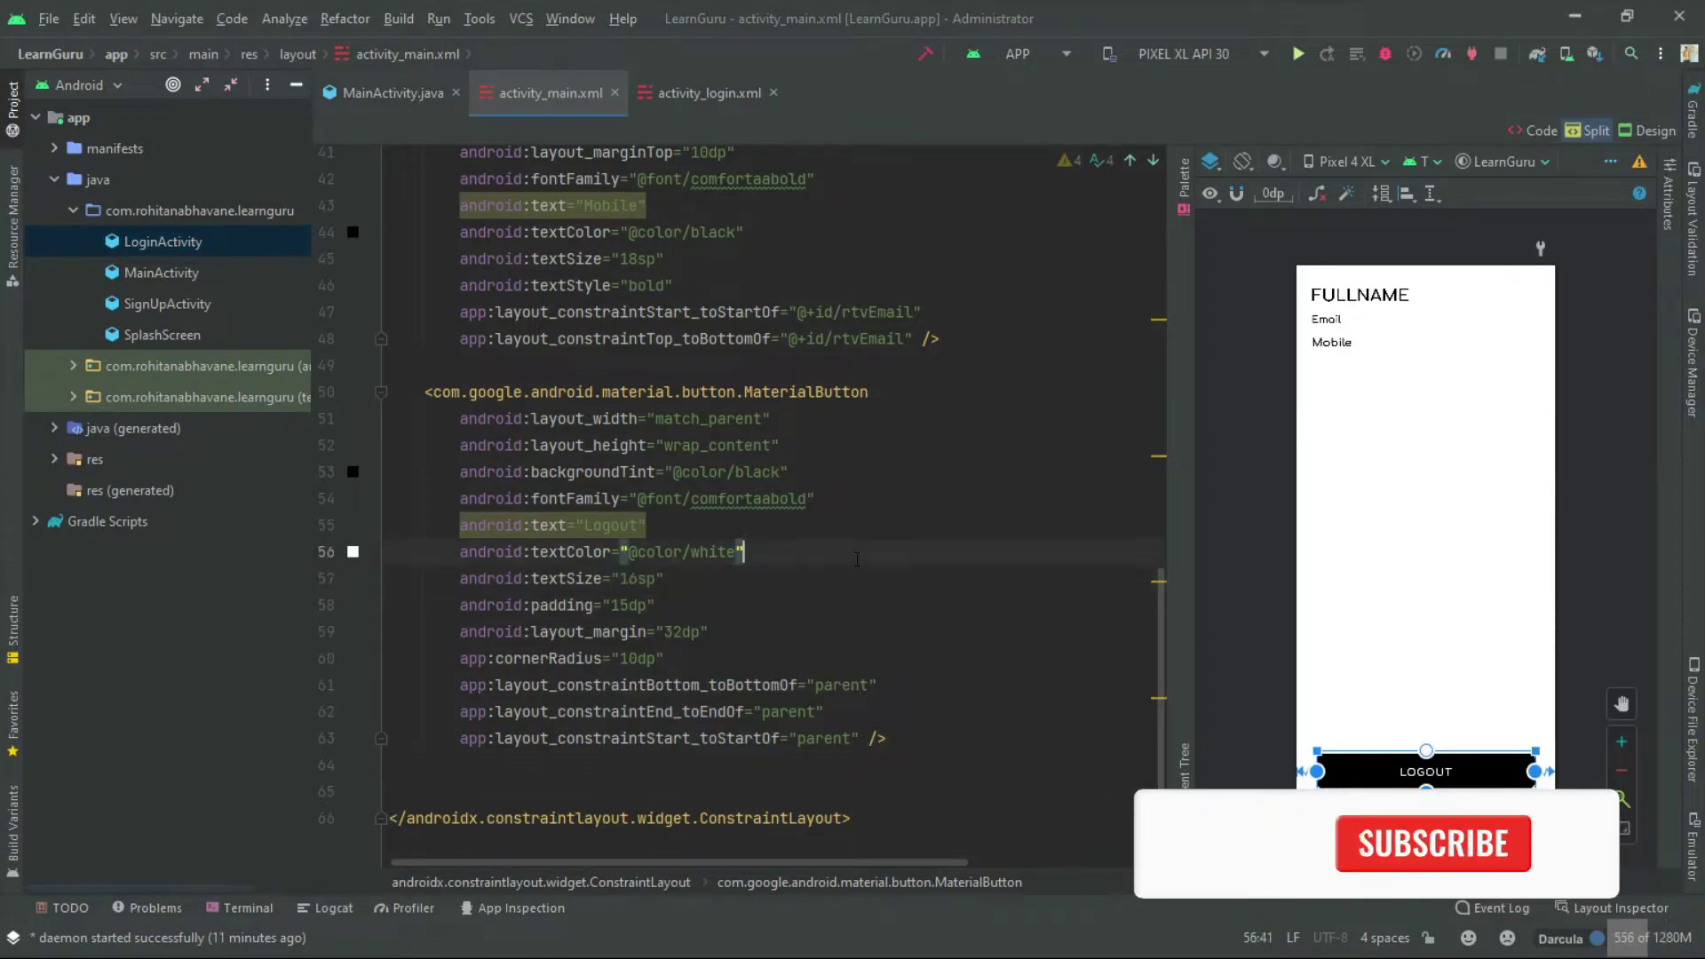
# - Give the MaterialButton the id btnLogout
pyautogui.click(872, 392)
pyautogui.press('Return')
pyautogui.write('if')
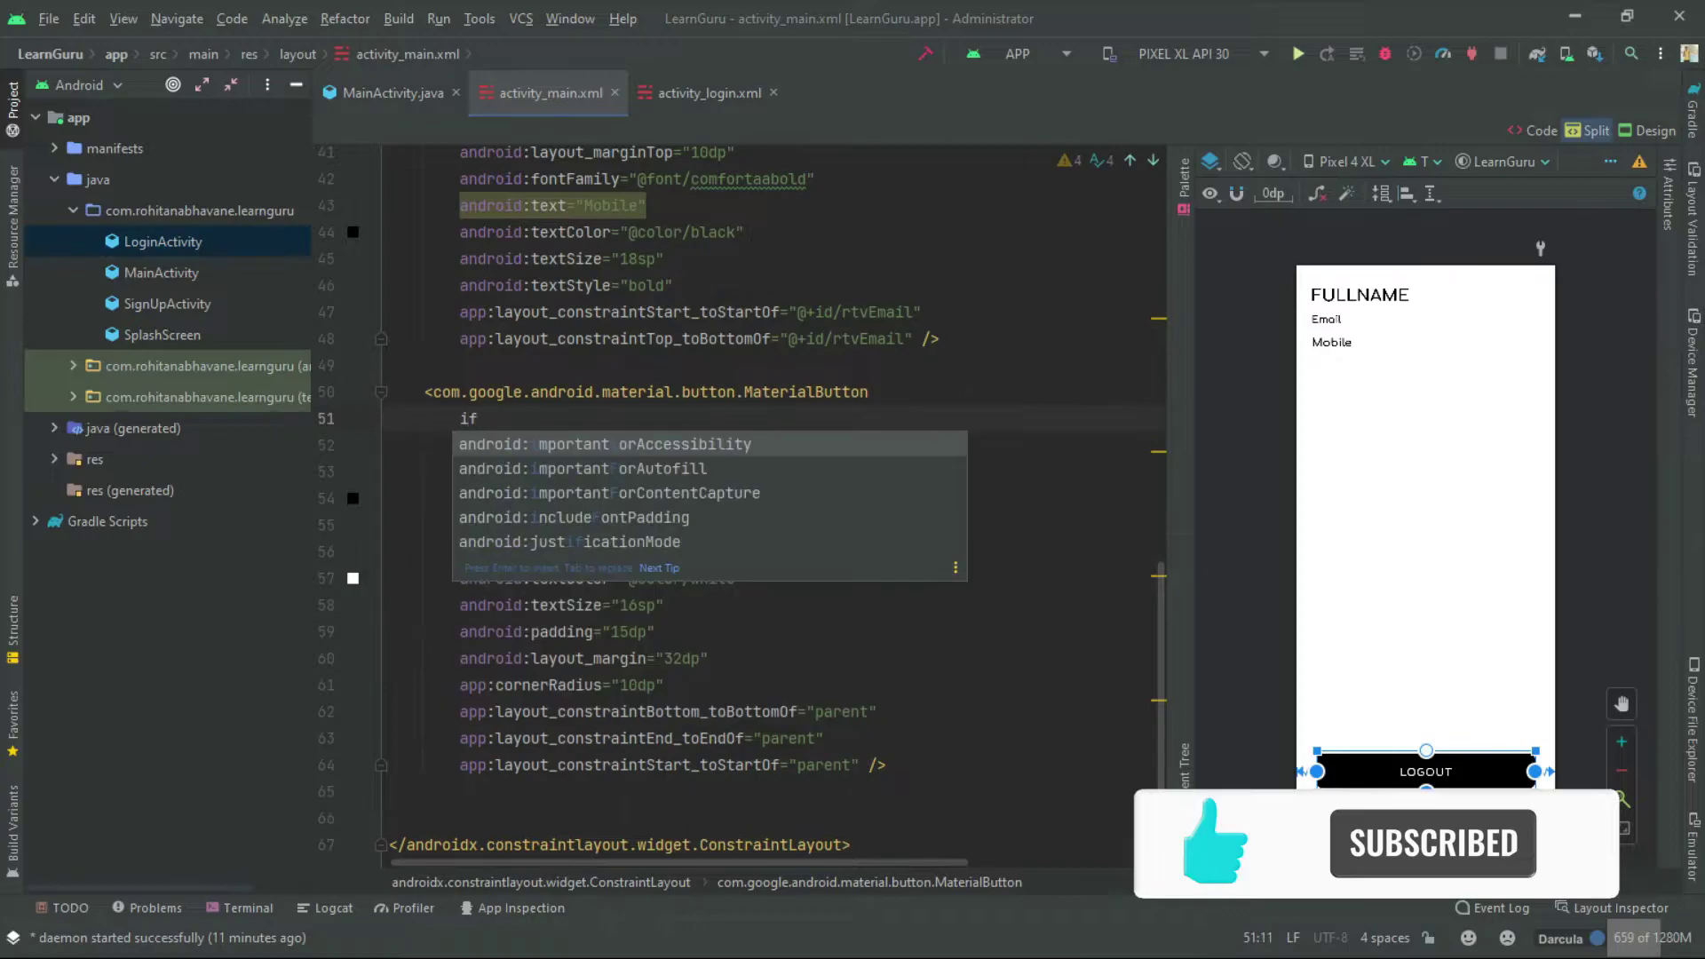
pyautogui.write('id')
pyautogui.press('Return')
pyautogui.write('btnSigno')
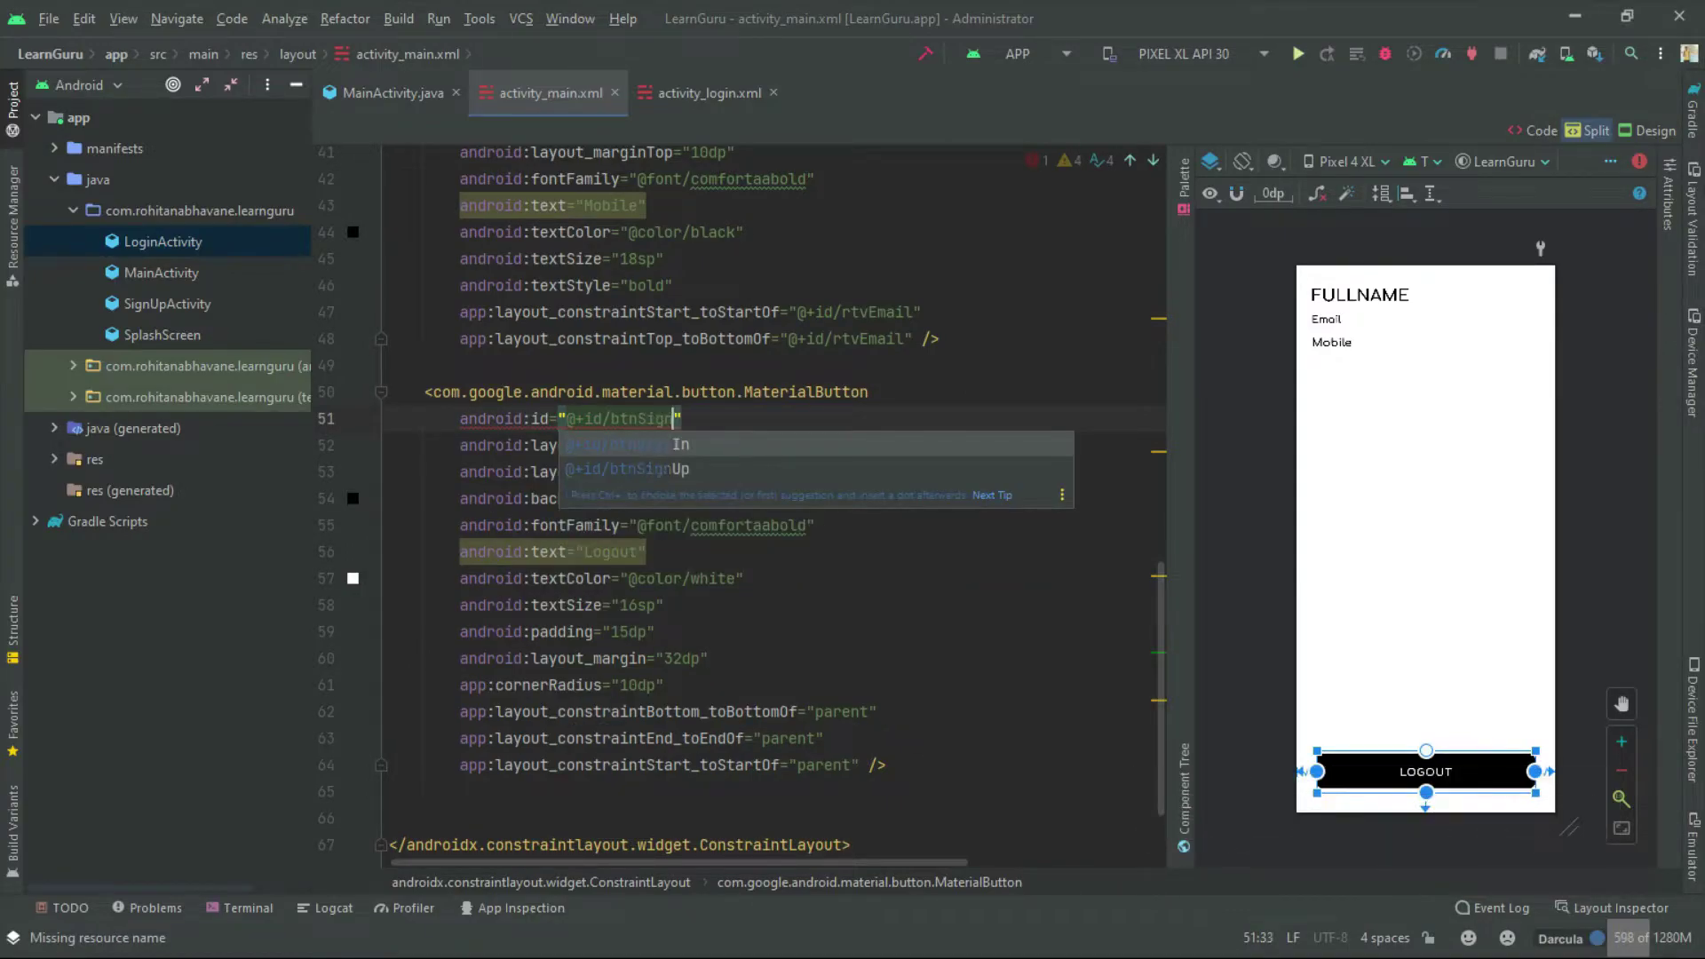
pyautogui.write('ut')
pyautogui.press('BackSpace')
pyautogui.press('BackSpace')
pyautogui.press('BackSpace')
pyautogui.write('Logout')
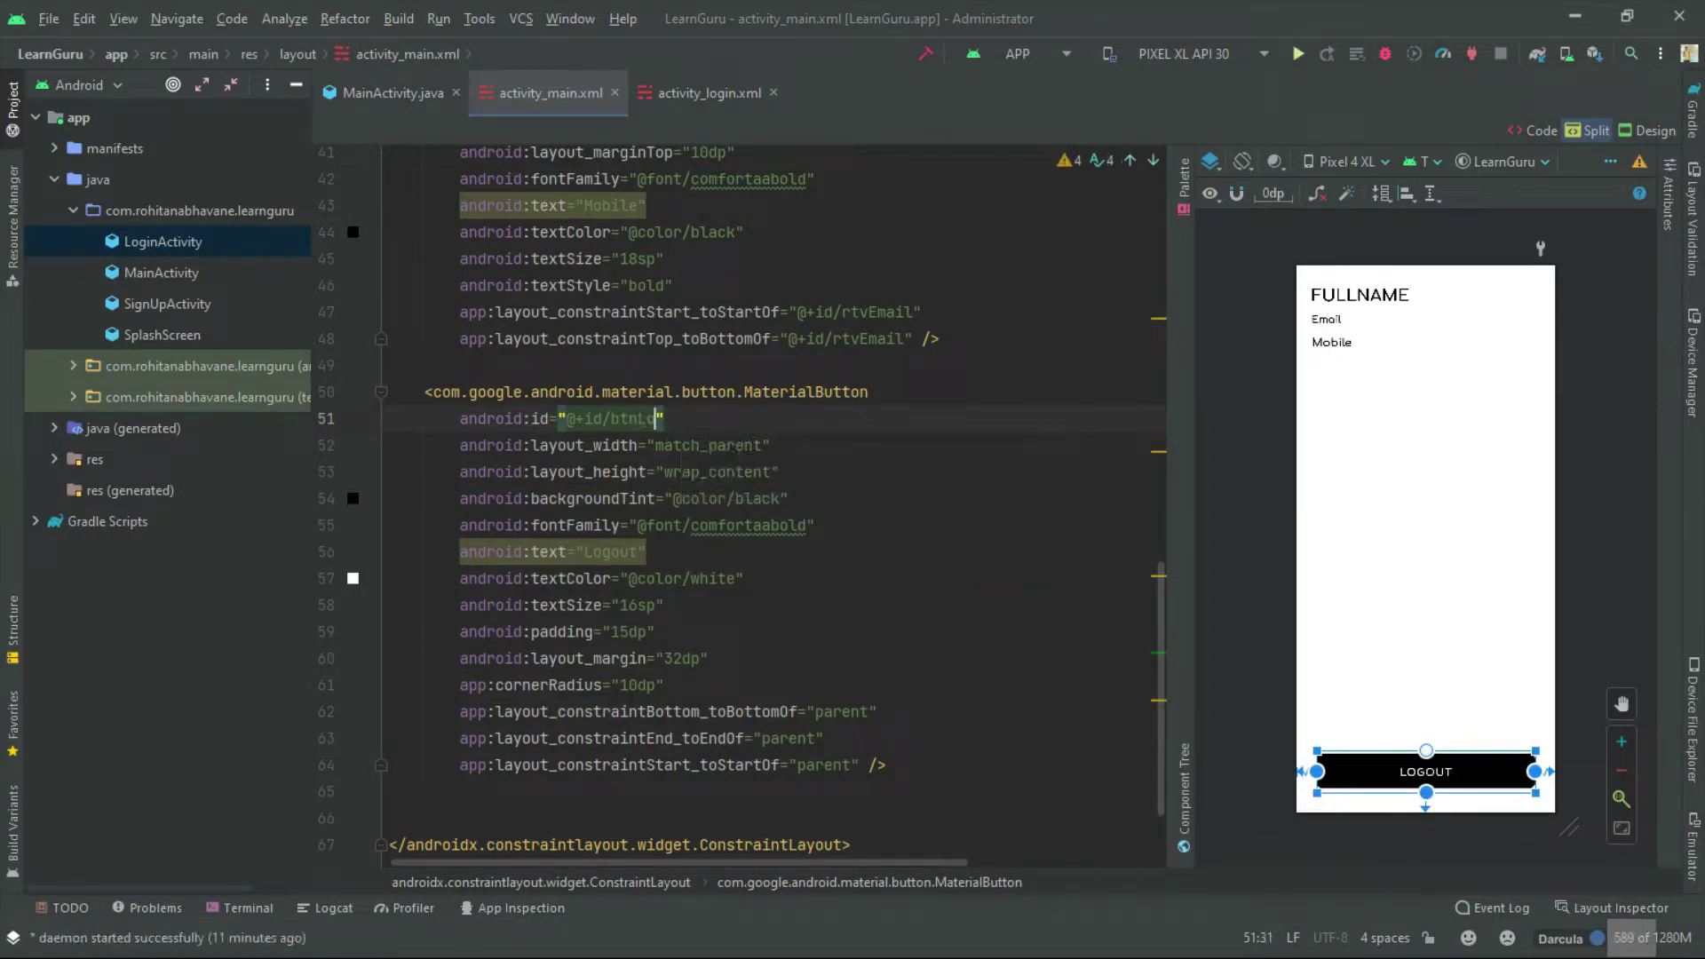
# - Declare a FirebaseAuth mAuth field and a private Button btnLogout field in MainActivity
pyautogui.click(394, 93)
pyautogui.click(724, 327)
pyautogui.press('Return')
pyautogui.write('pri')
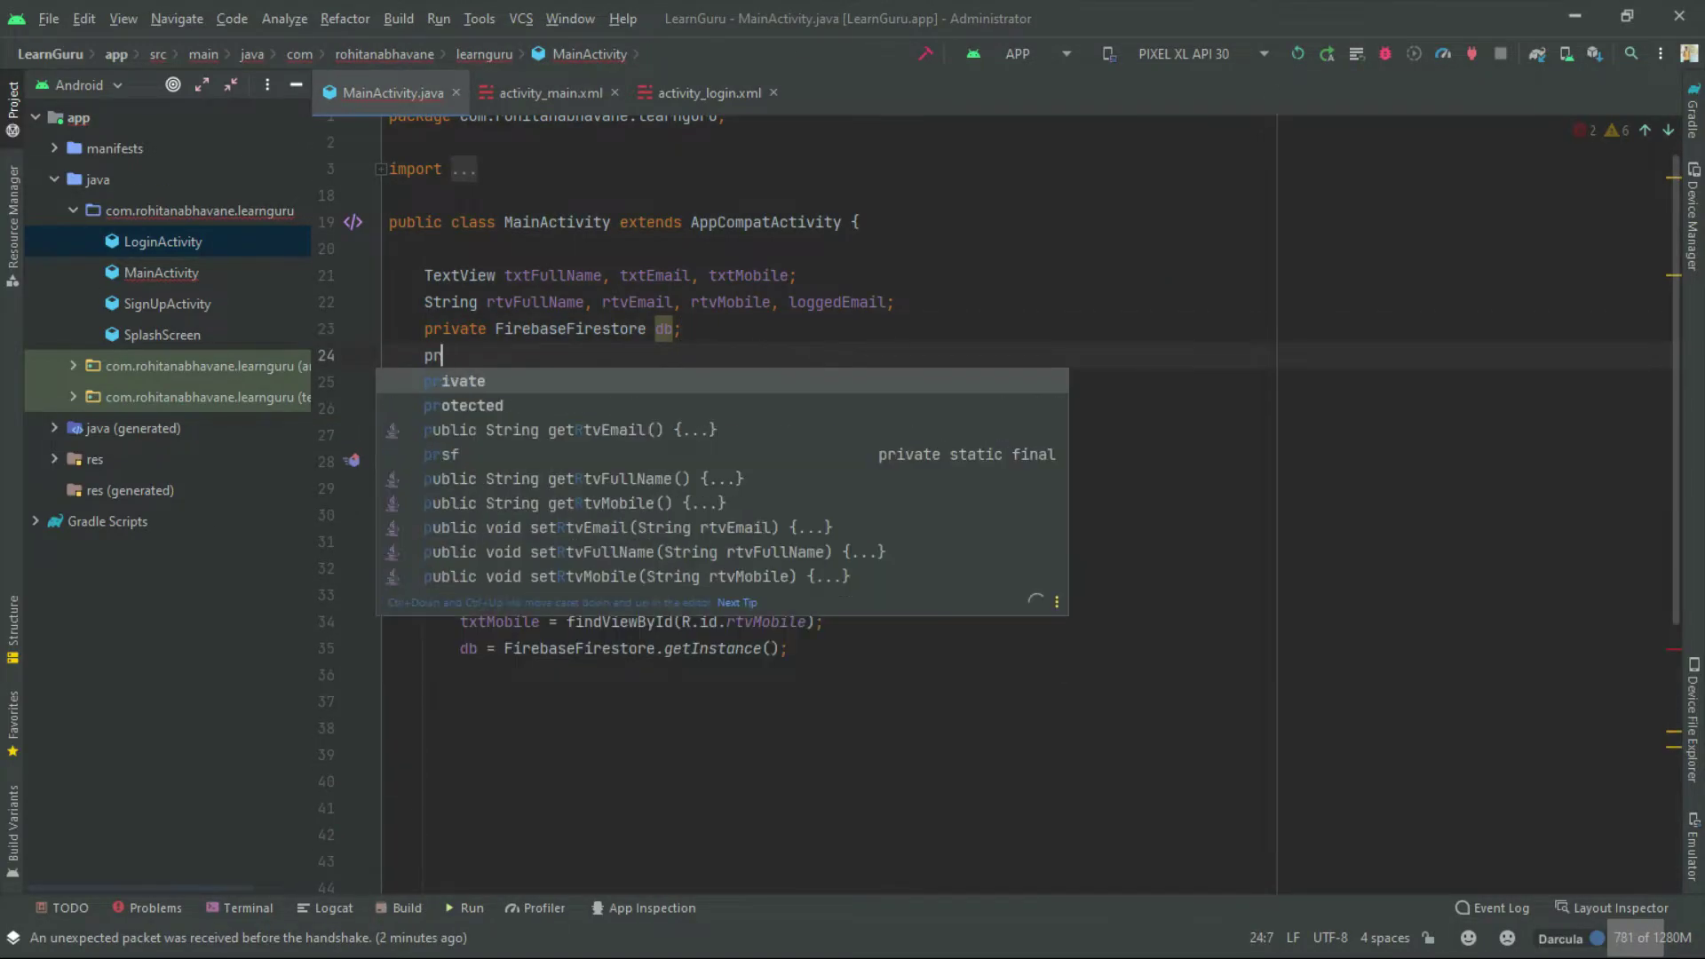
pyautogui.write('vate Fi')
pyautogui.press('Return')
pyautogui.write('mAuth;')
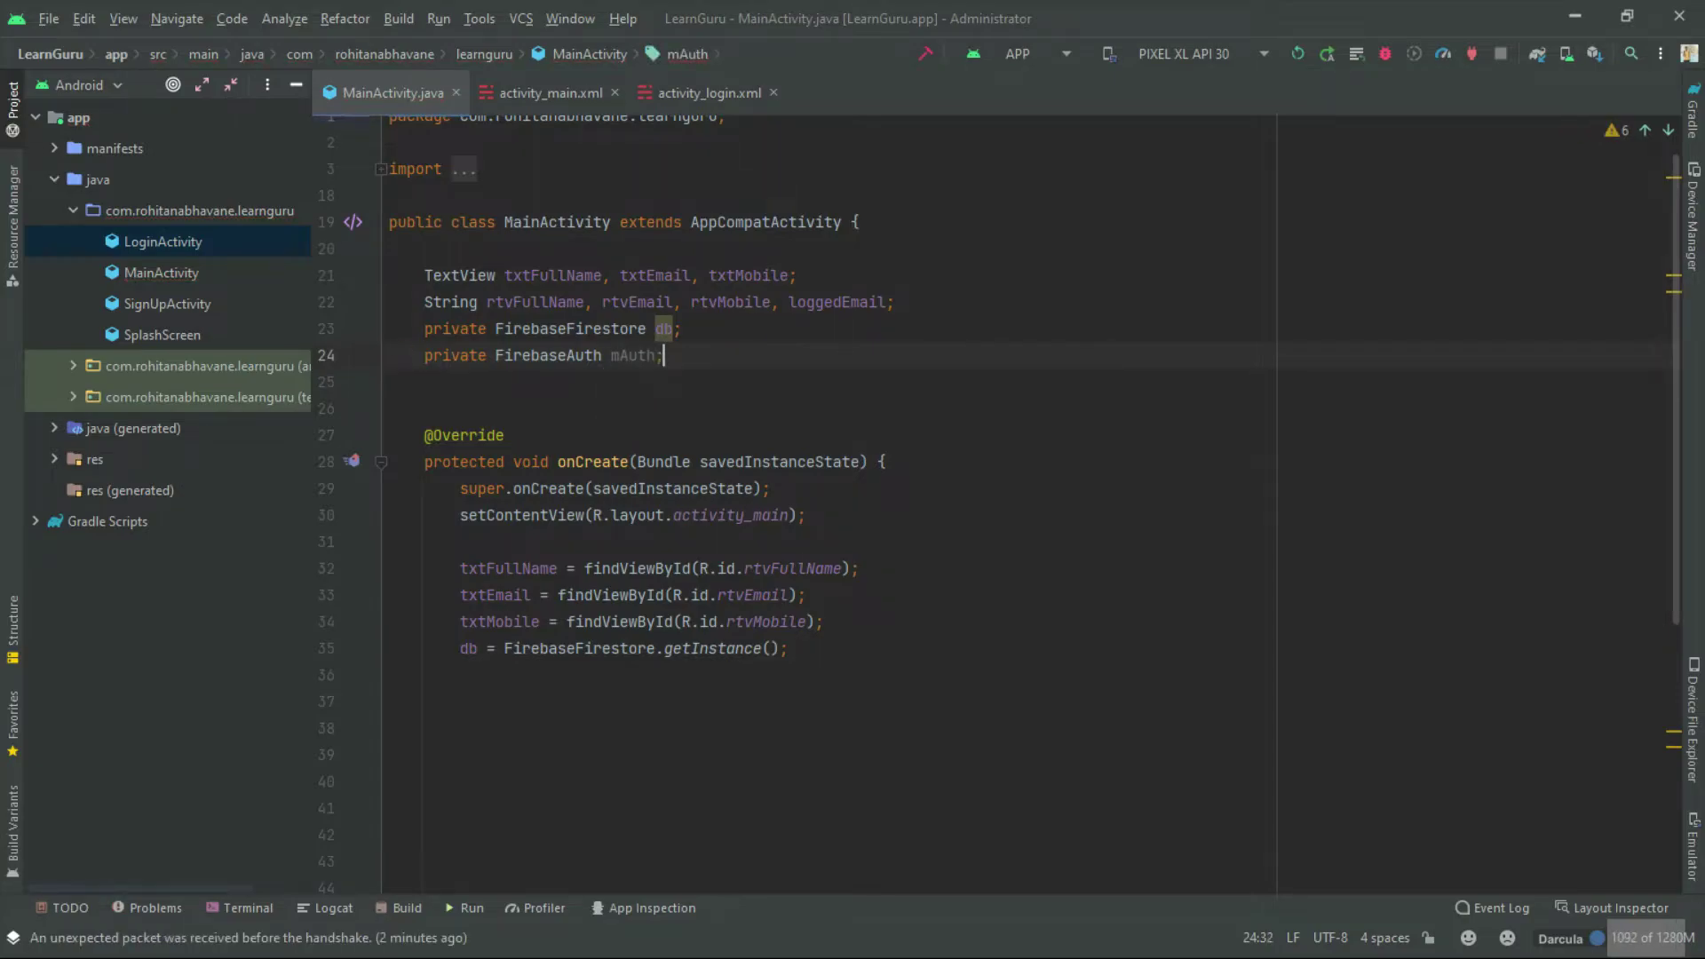
pyautogui.press('Return')
pyautogui.write('private ')
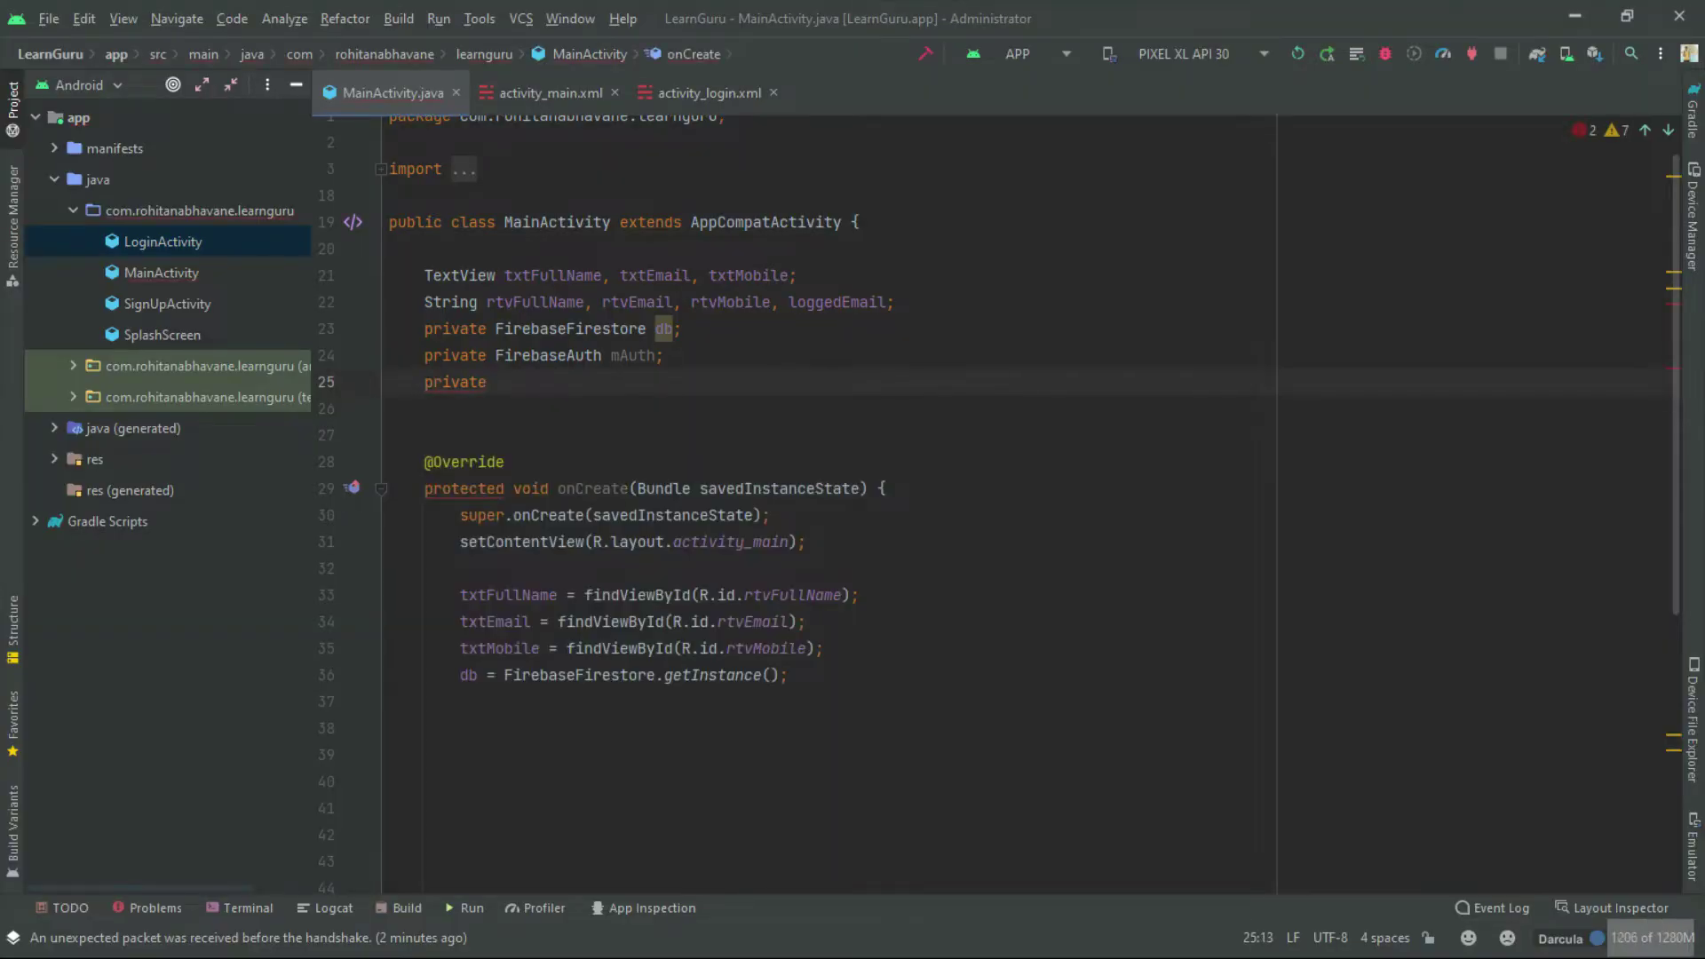
pyautogui.write('Bu')
pyautogui.press('Return')
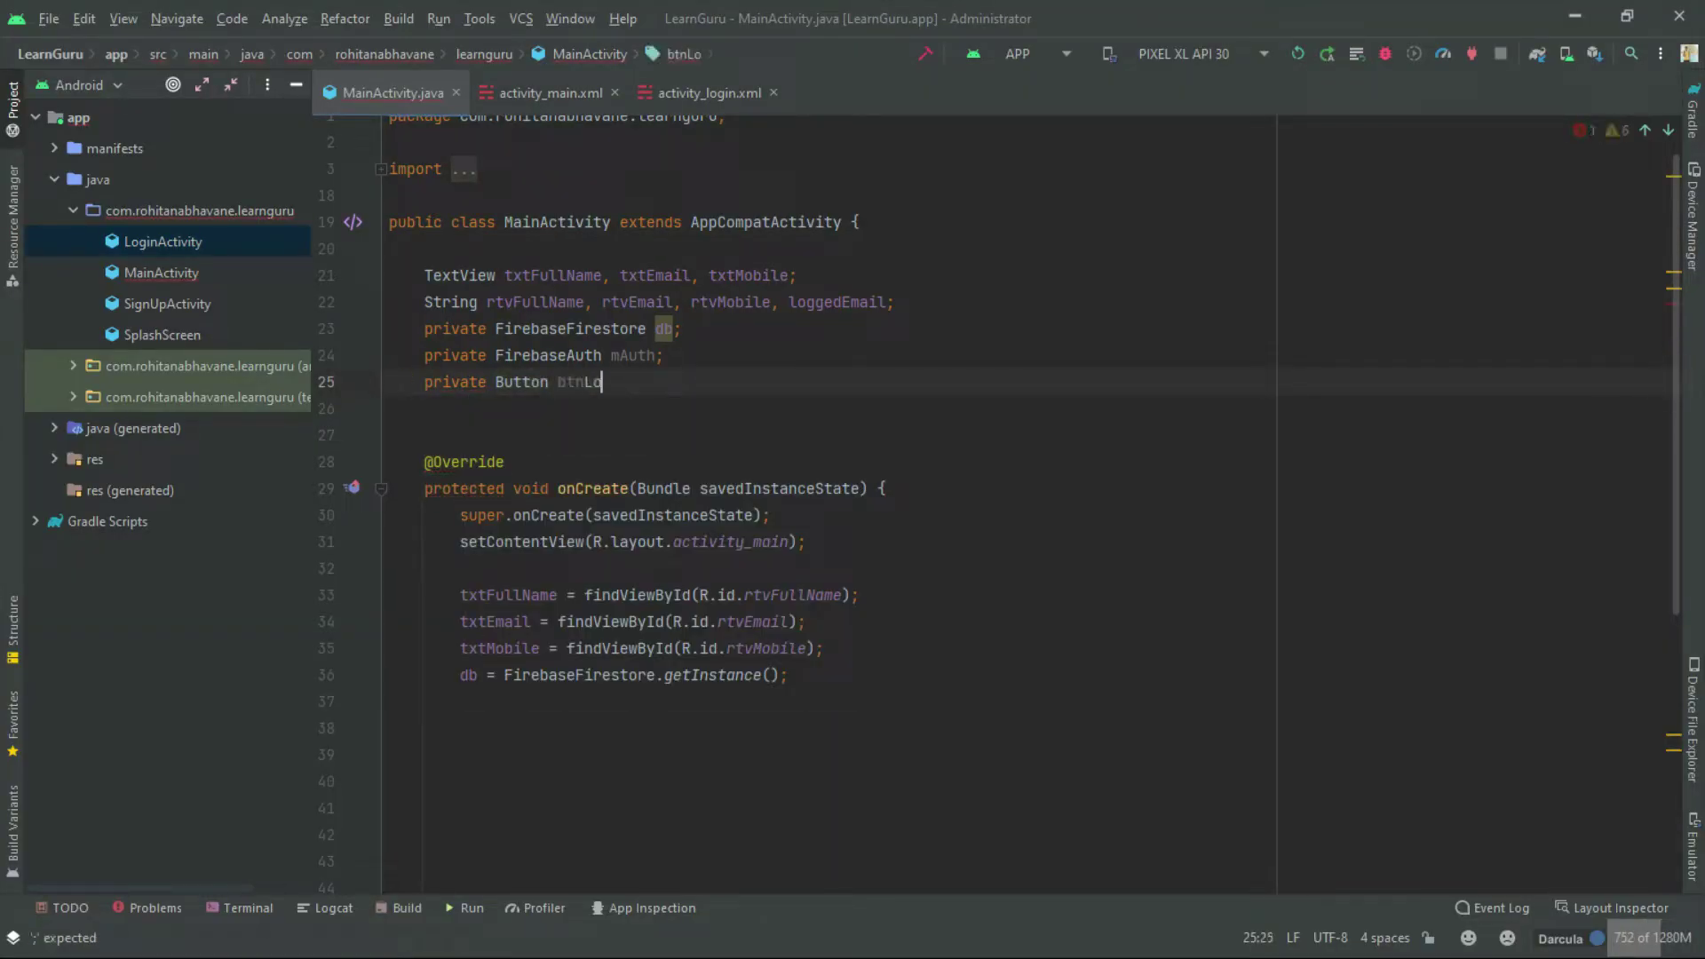
pyautogui.scroll(-3, 1663, 405)
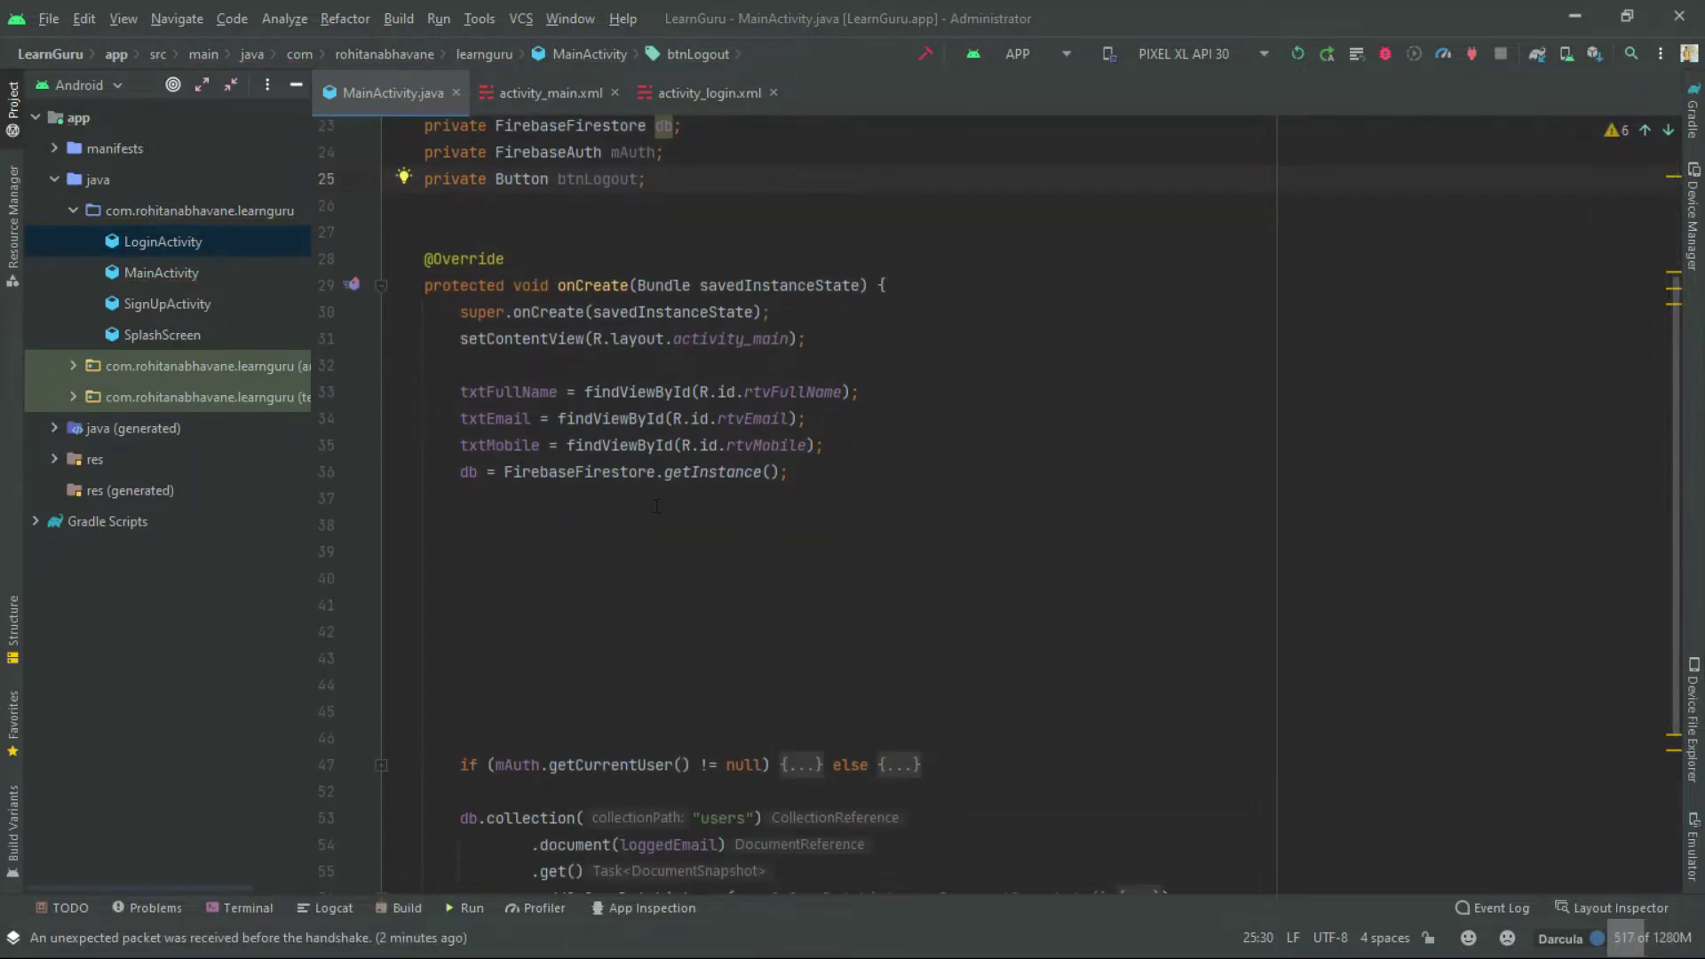
# - In onCreate, set mAuth = FirebaseAuth.getInstance() and btnLogout = findViewById(R.id.btnLogout)
pyautogui.click(460, 525)
pyautogui.write('mAu')
pyautogui.press('Return')
pyautogui.write('= FirebaseAuth.getI')
pyautogui.press('Return')
pyautogui.write(';')
pyautogui.press('Return')
pyautogui.write('b')
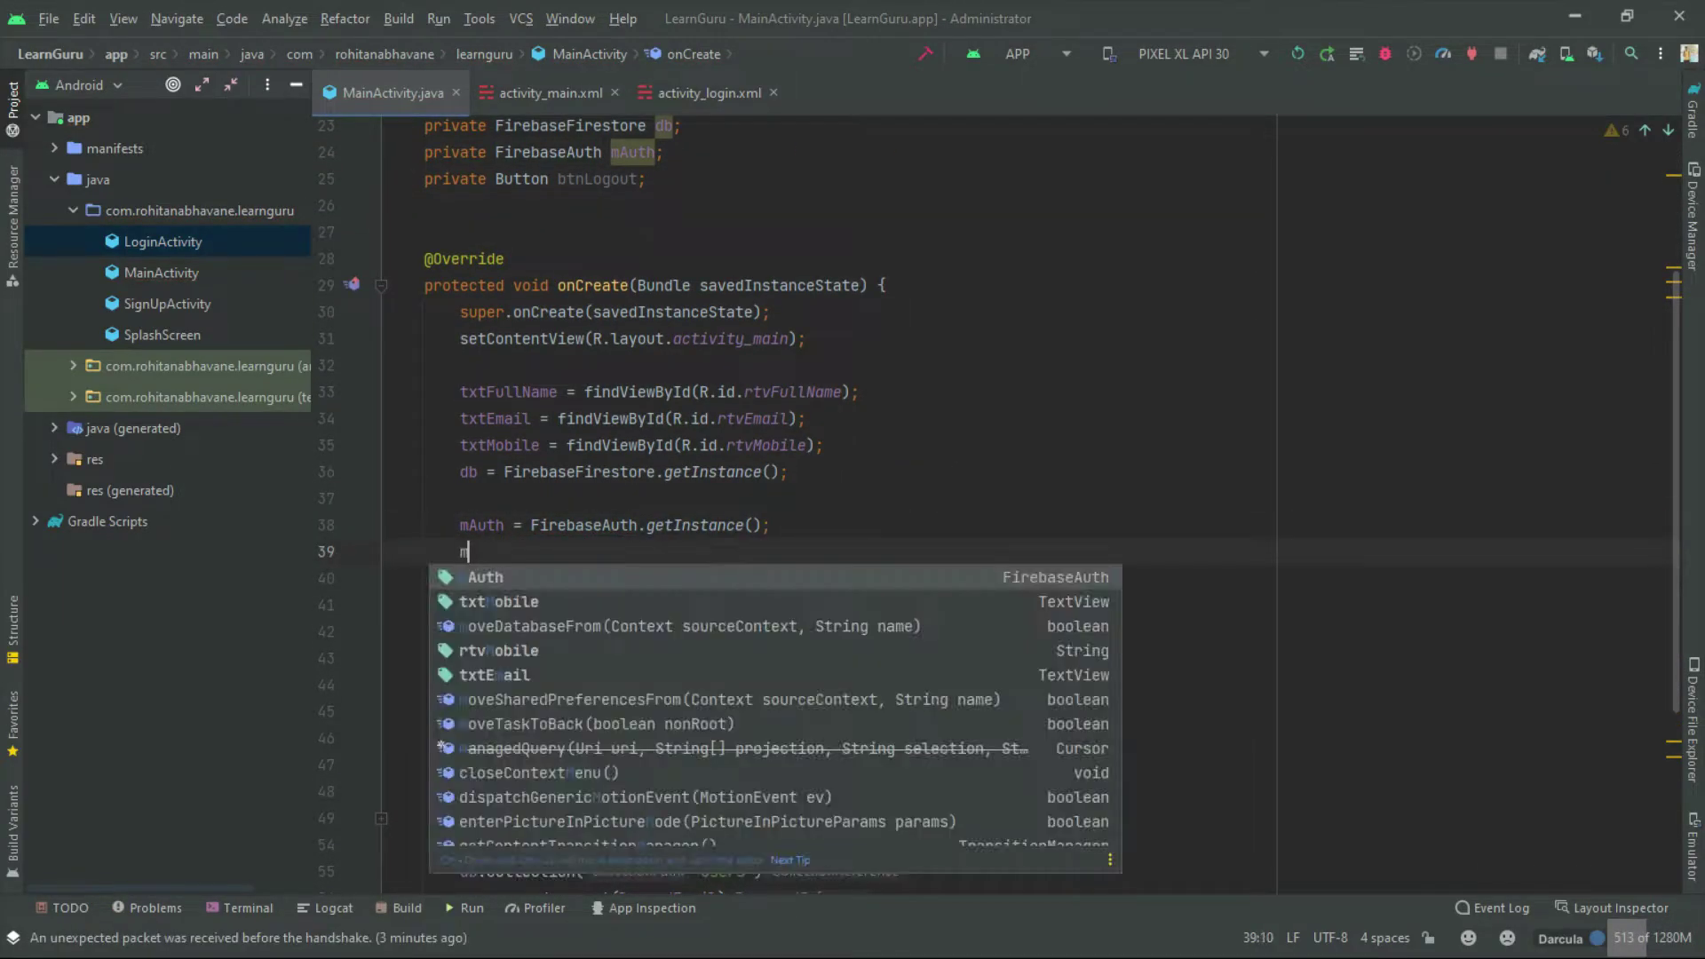
pyautogui.write('tn')
pyautogui.press('Return')
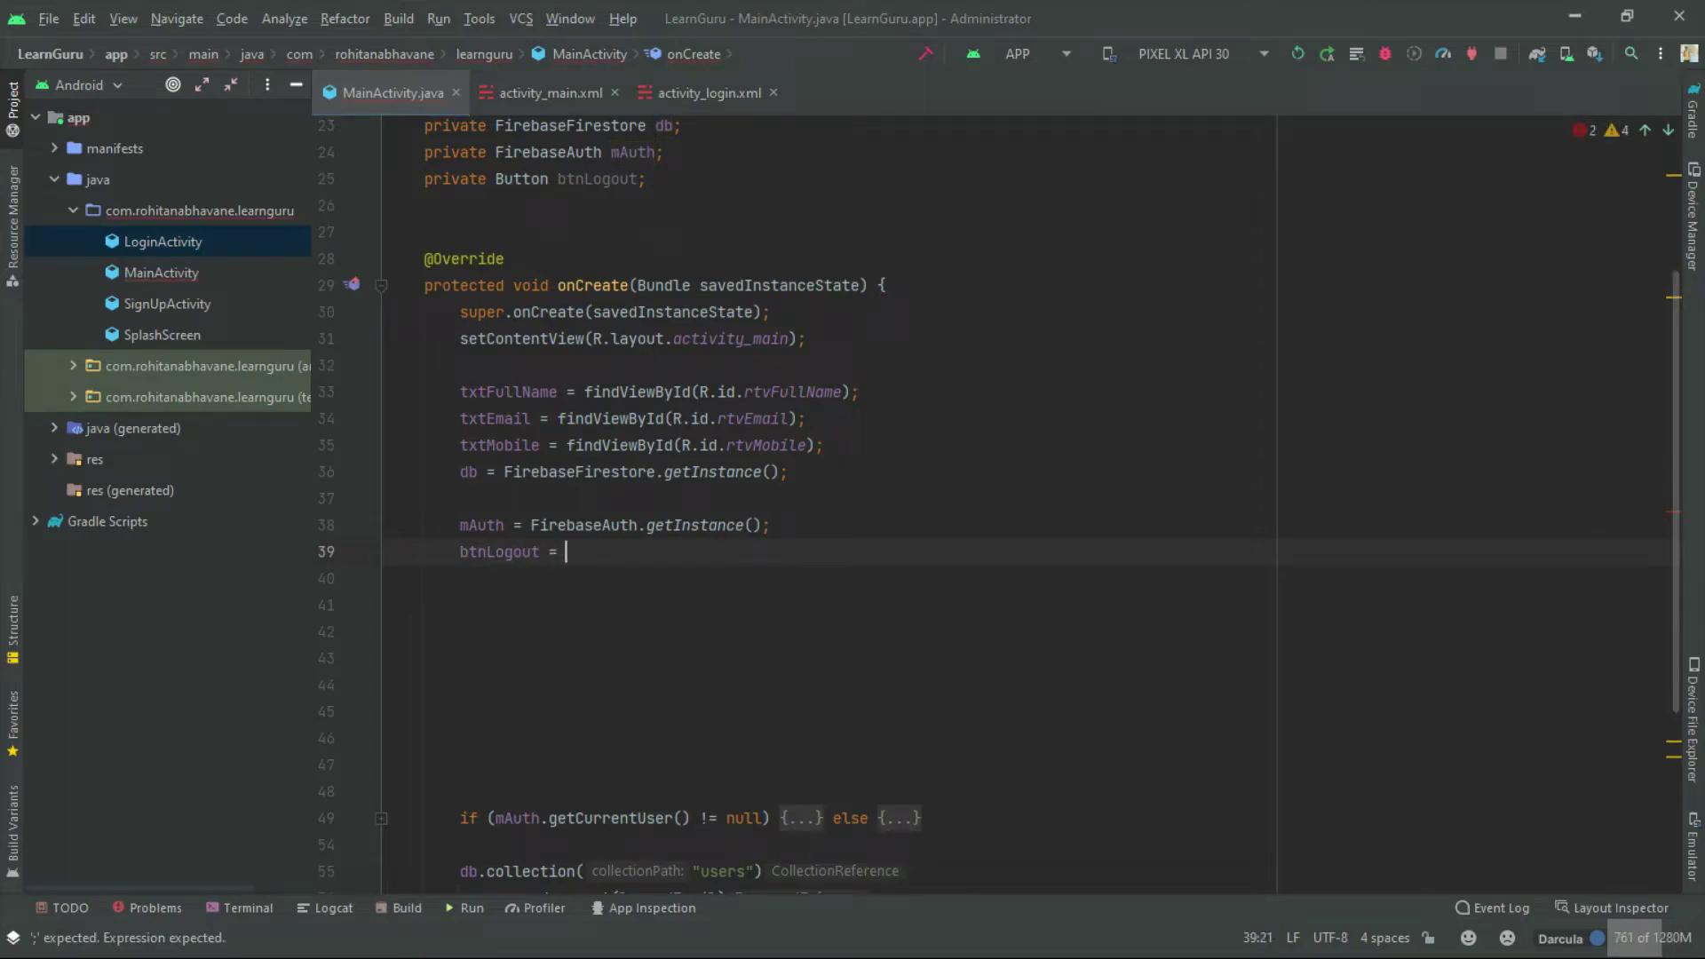
pyautogui.write('fin')
pyautogui.press('Return')
pyautogui.write('R.id.')
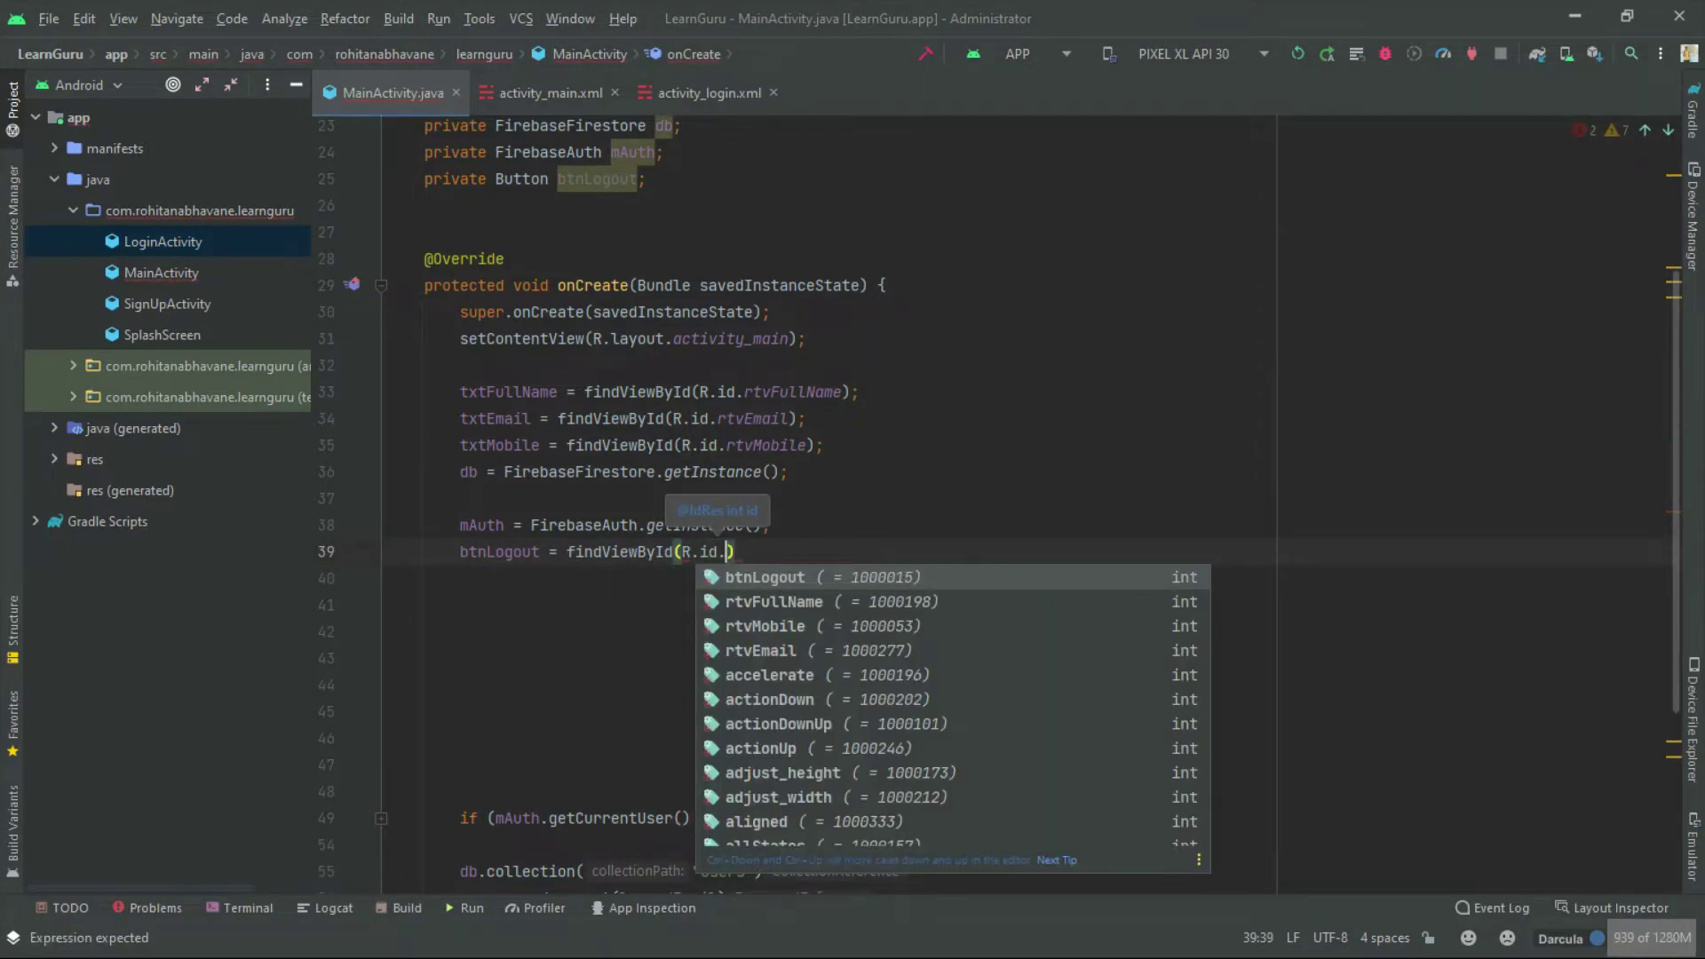
pyautogui.press('Return')
pyautogui.write(';')
pyautogui.press('Return')
pyautogui.press('Return')
pyautogui.write('b')
pyautogui.press('Return')
pyautogui.write('.')
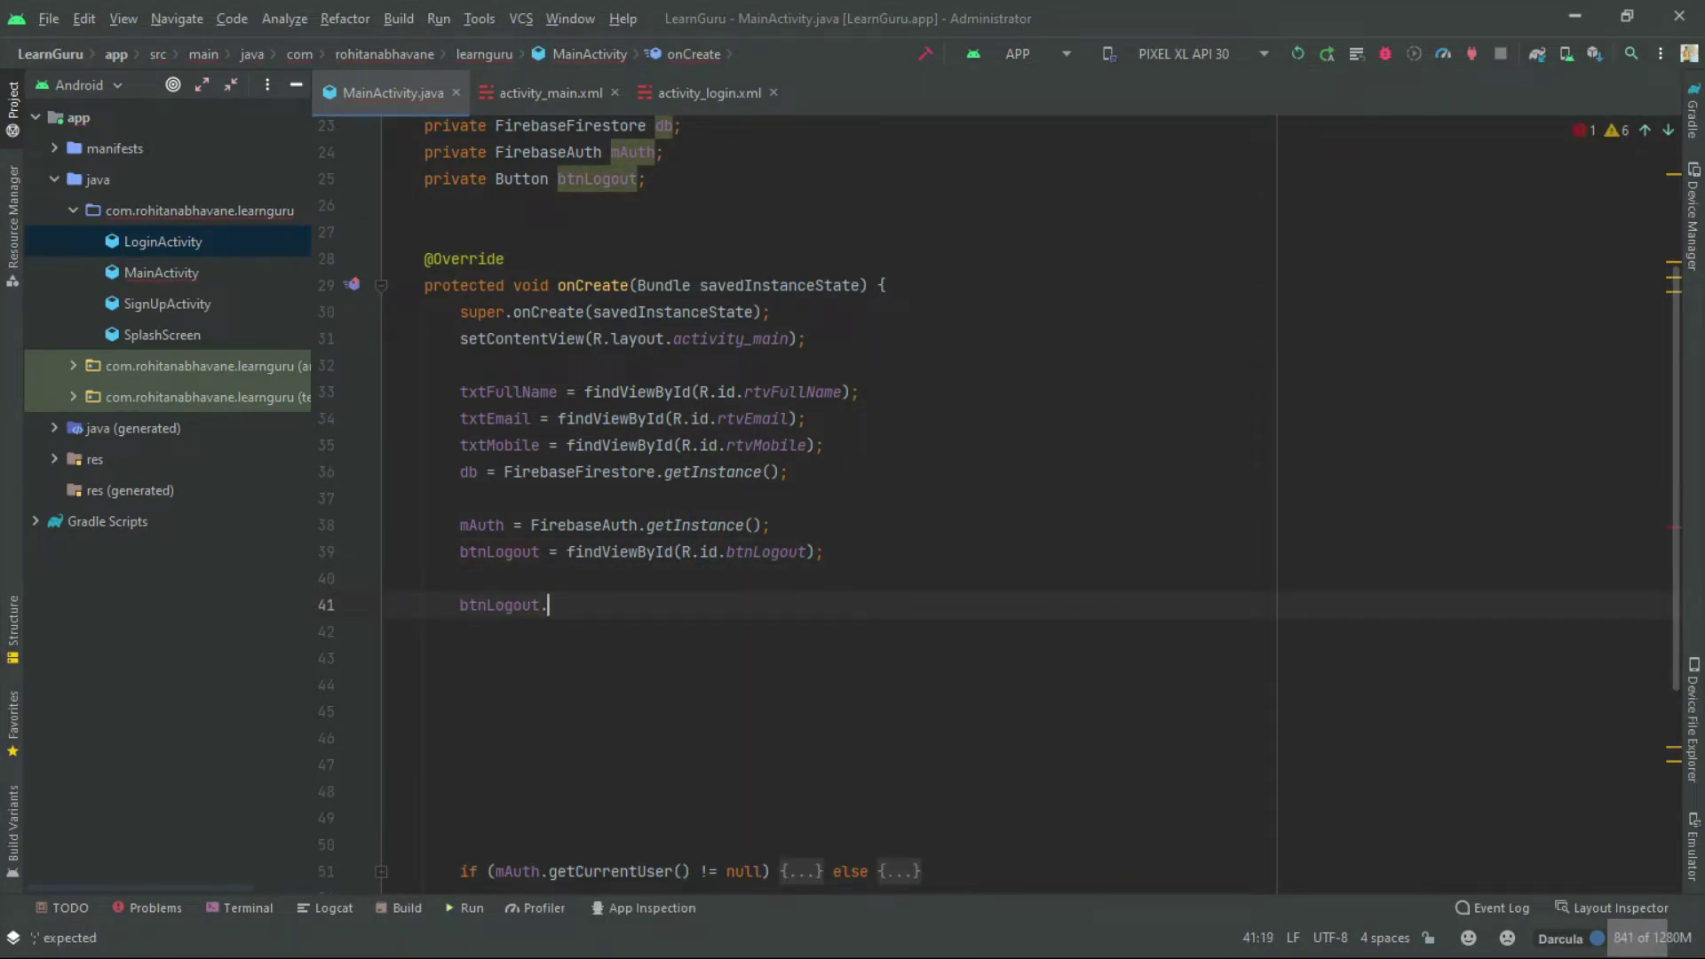
pyautogui.write('set')
# - Attach a click listener to btnLogout whose onClick calls mAuth.signOut()
pyautogui.press('Return')
pyautogui.write('new V')
pyautogui.press('Return')
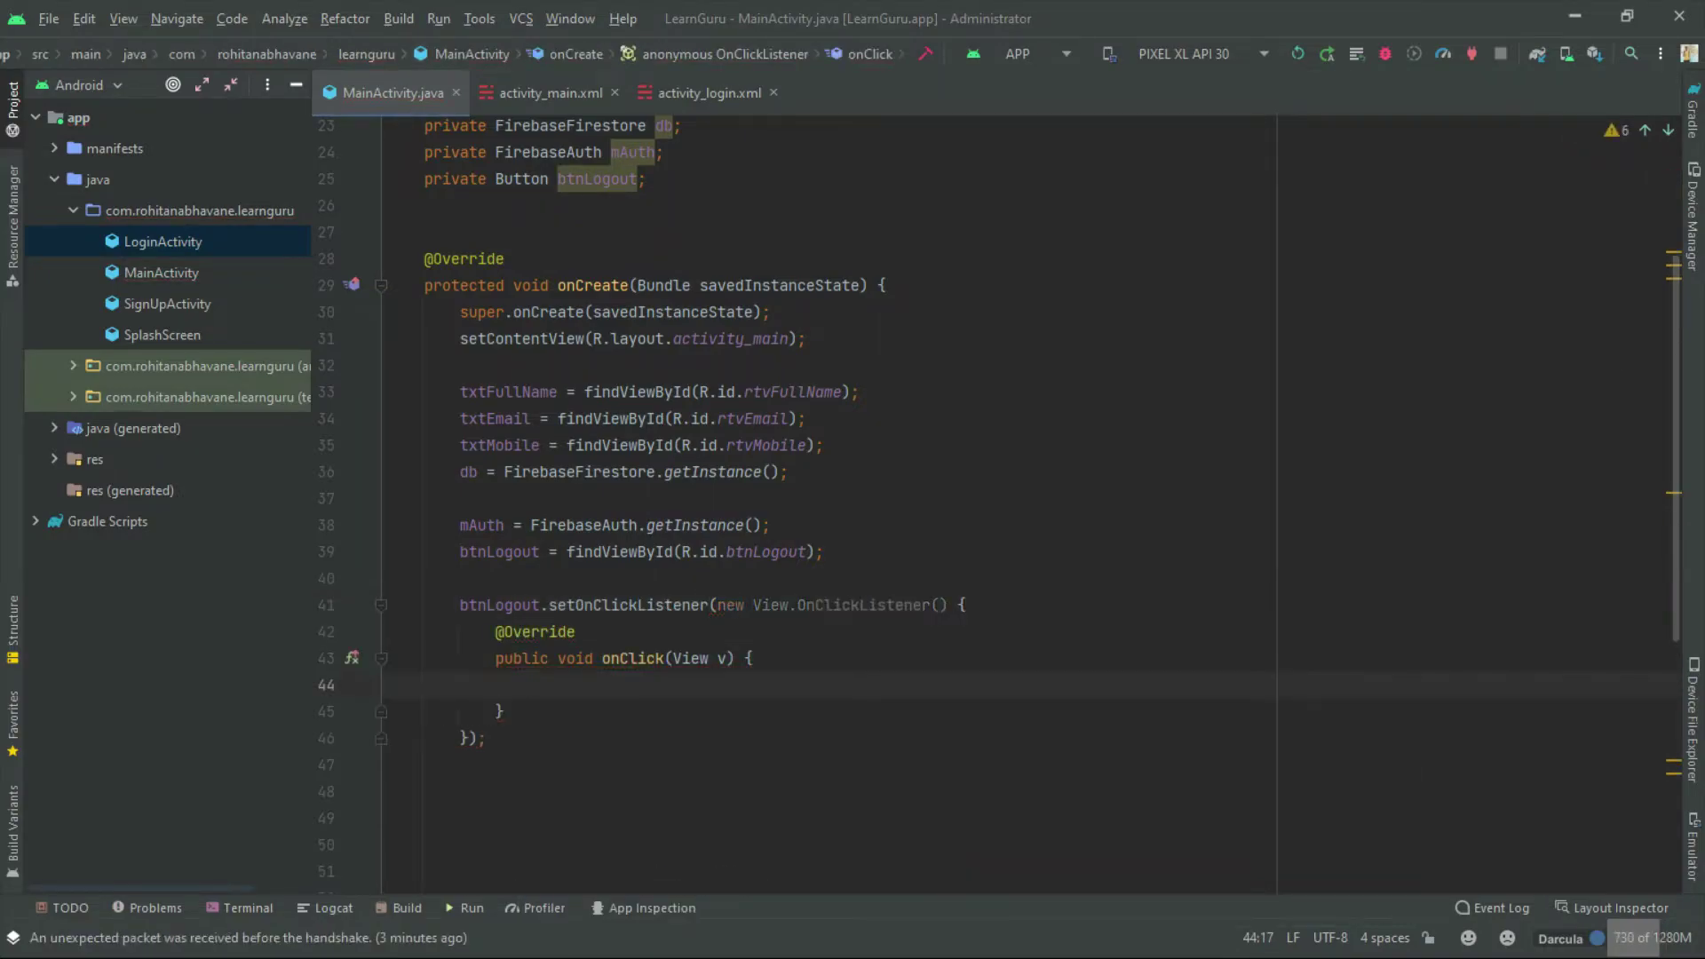
pyautogui.press('Return')
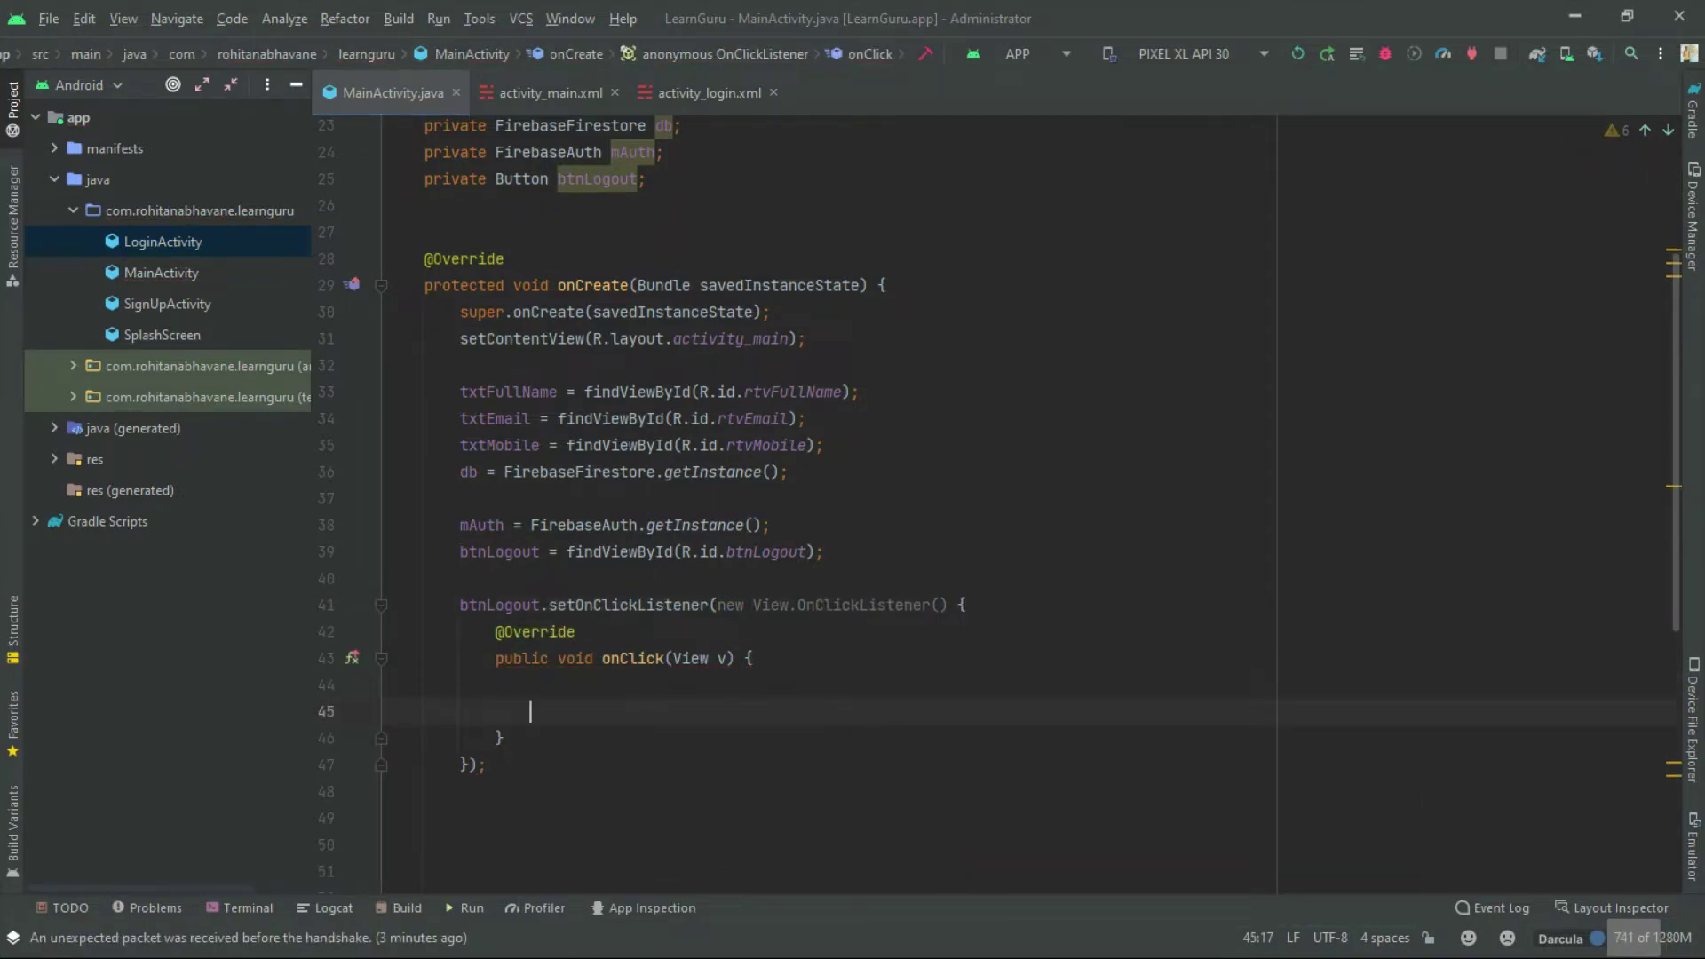
pyautogui.write('bt')
pyautogui.press('BackSpace')
pyautogui.press('BackSpace')
pyautogui.write('m')
pyautogui.press('Return')
pyautogui.write('.')
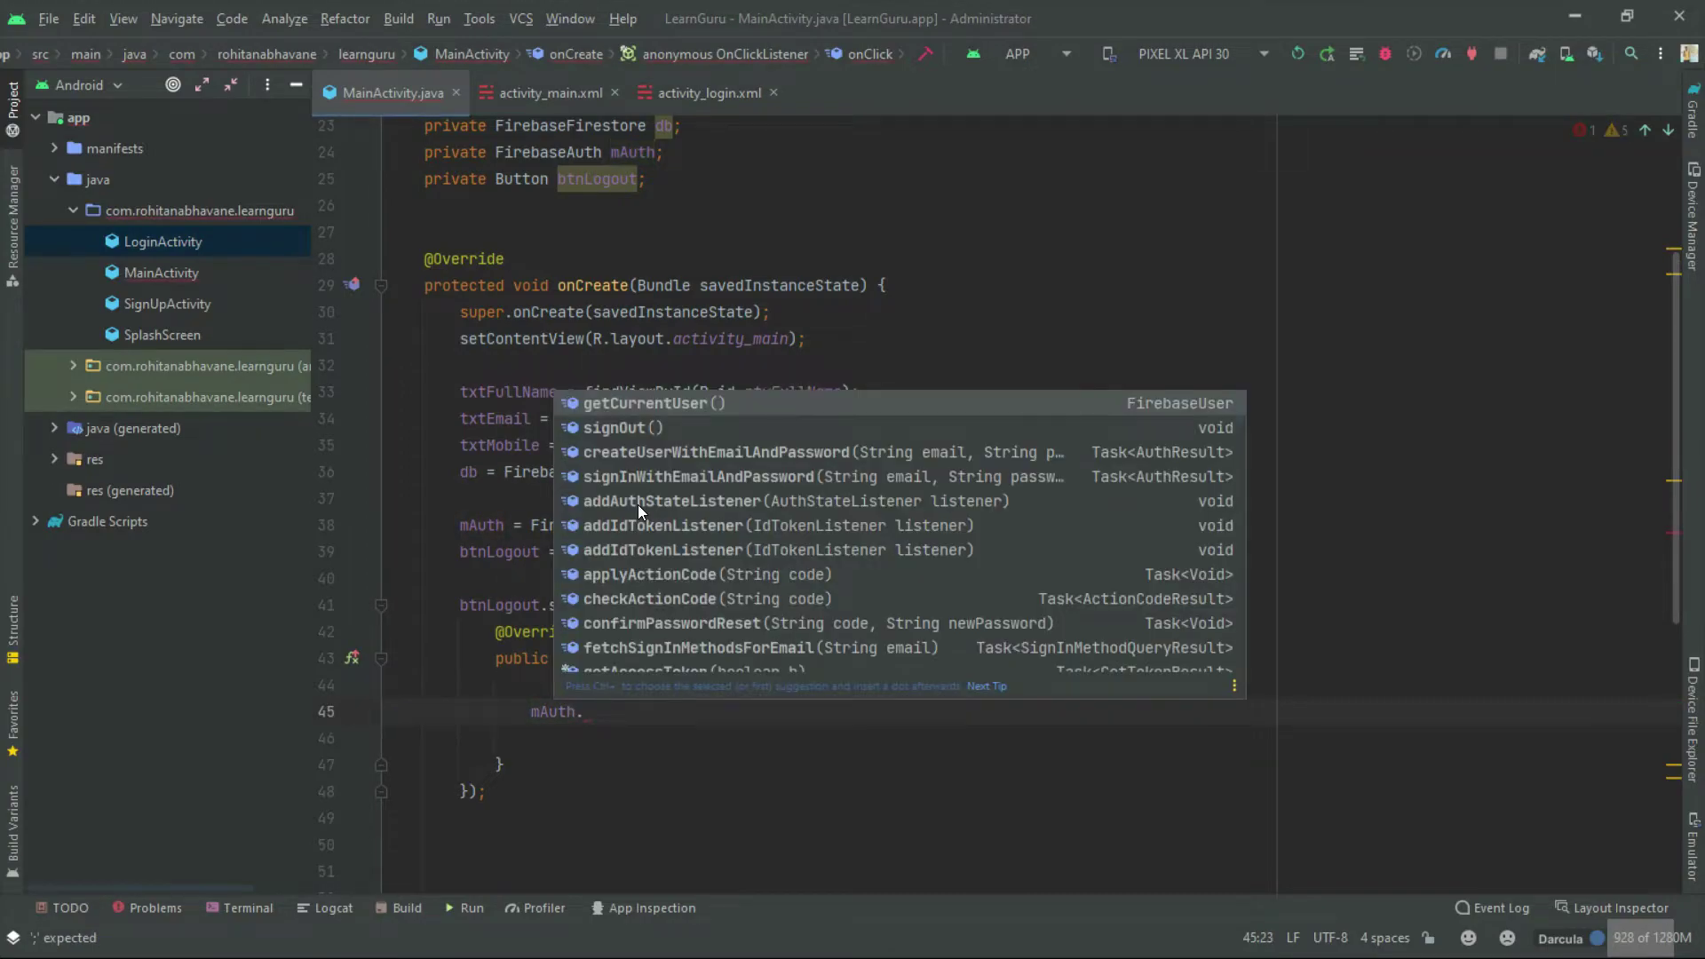
pyautogui.press('Down')
pyautogui.press('Return')
pyautogui.write(';')
# - Start LoginActivity with new Intent(MainActivity.this, LoginActivity.class) after signing out
pyautogui.press('Return')
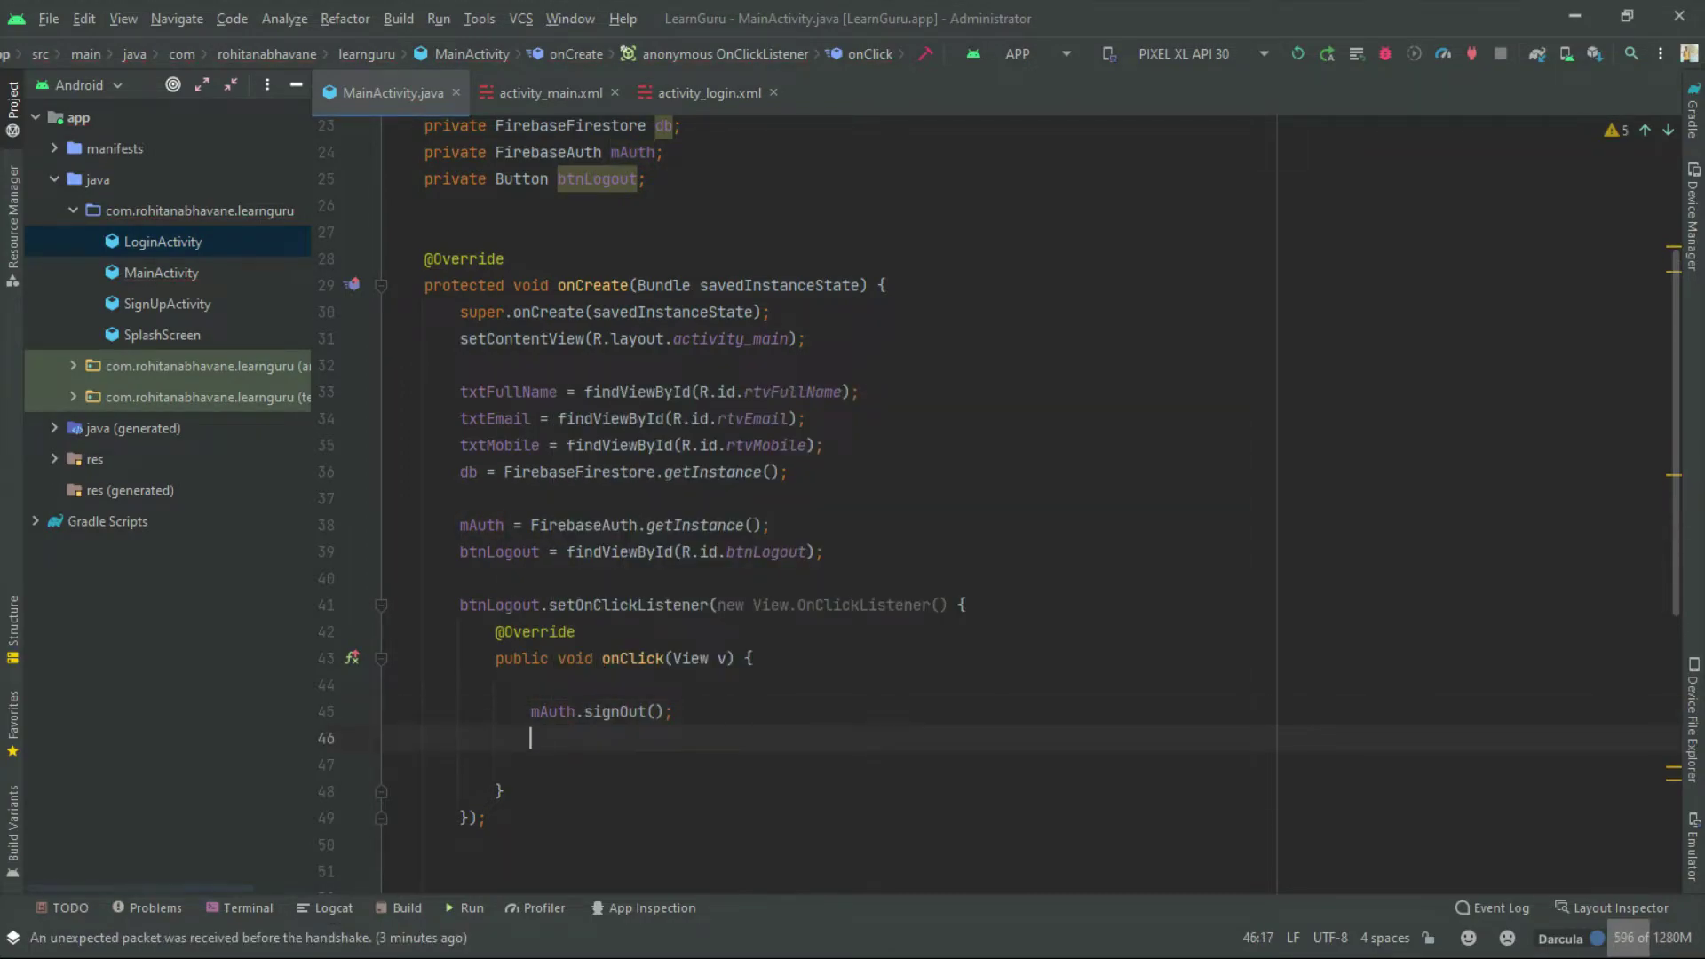
pyautogui.write('Inten')
pyautogui.press('Return')
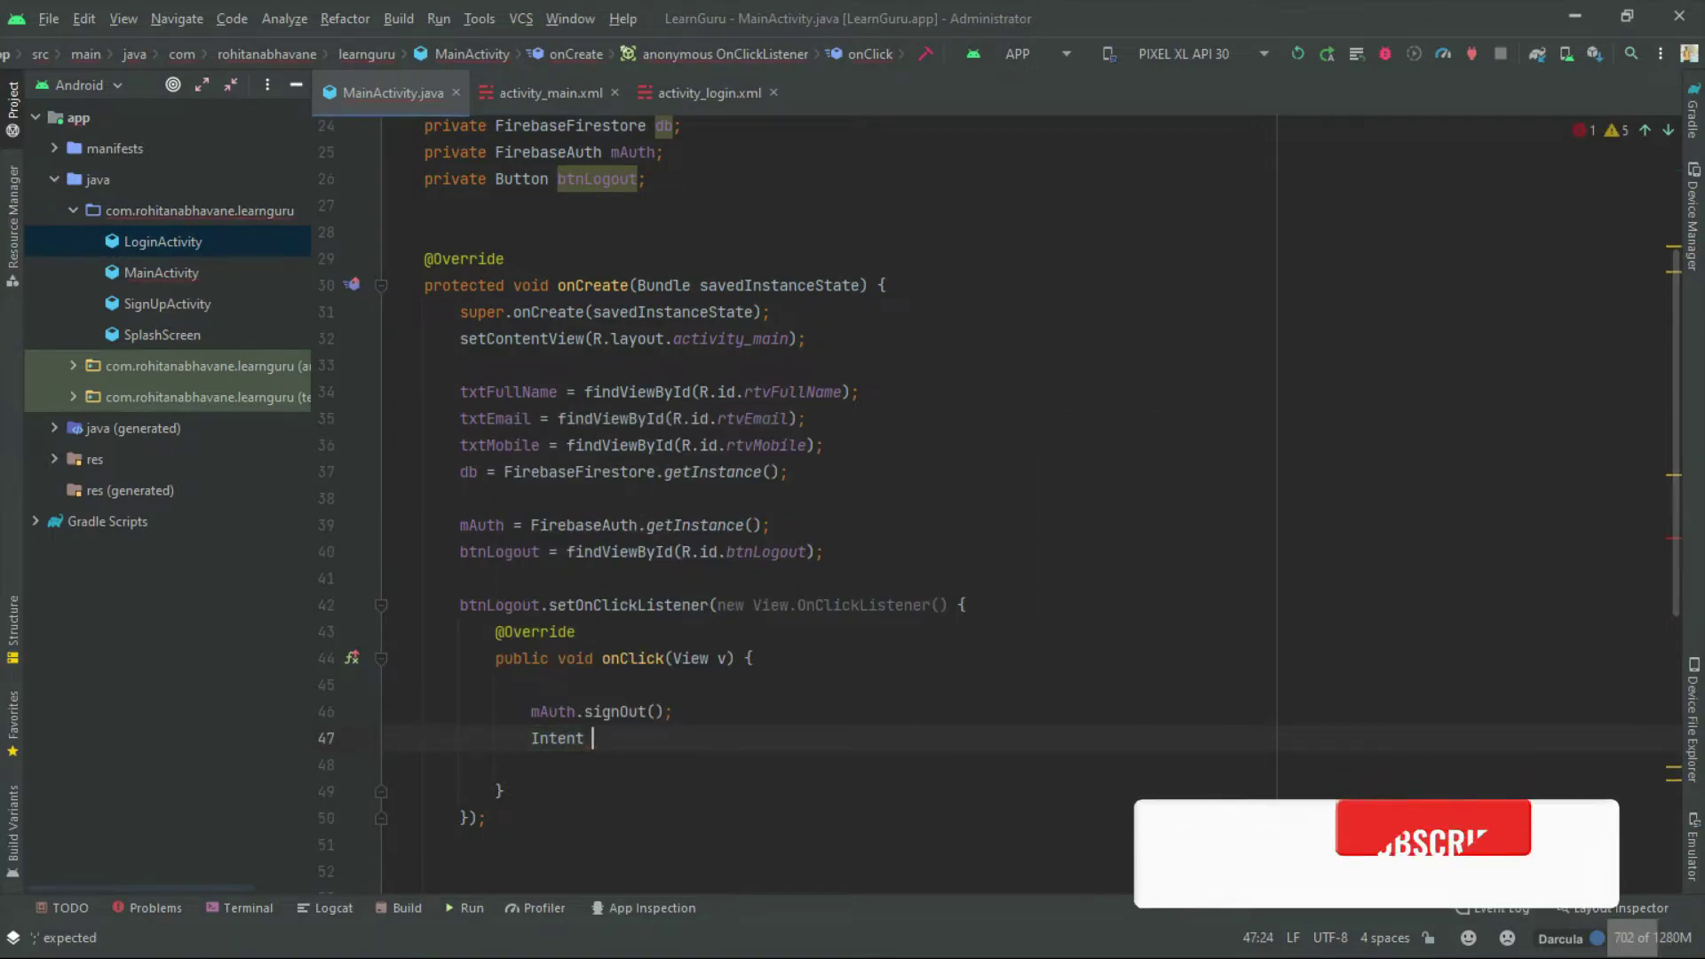
pyautogui.write('intent = new Inten')
pyautogui.press('Return')
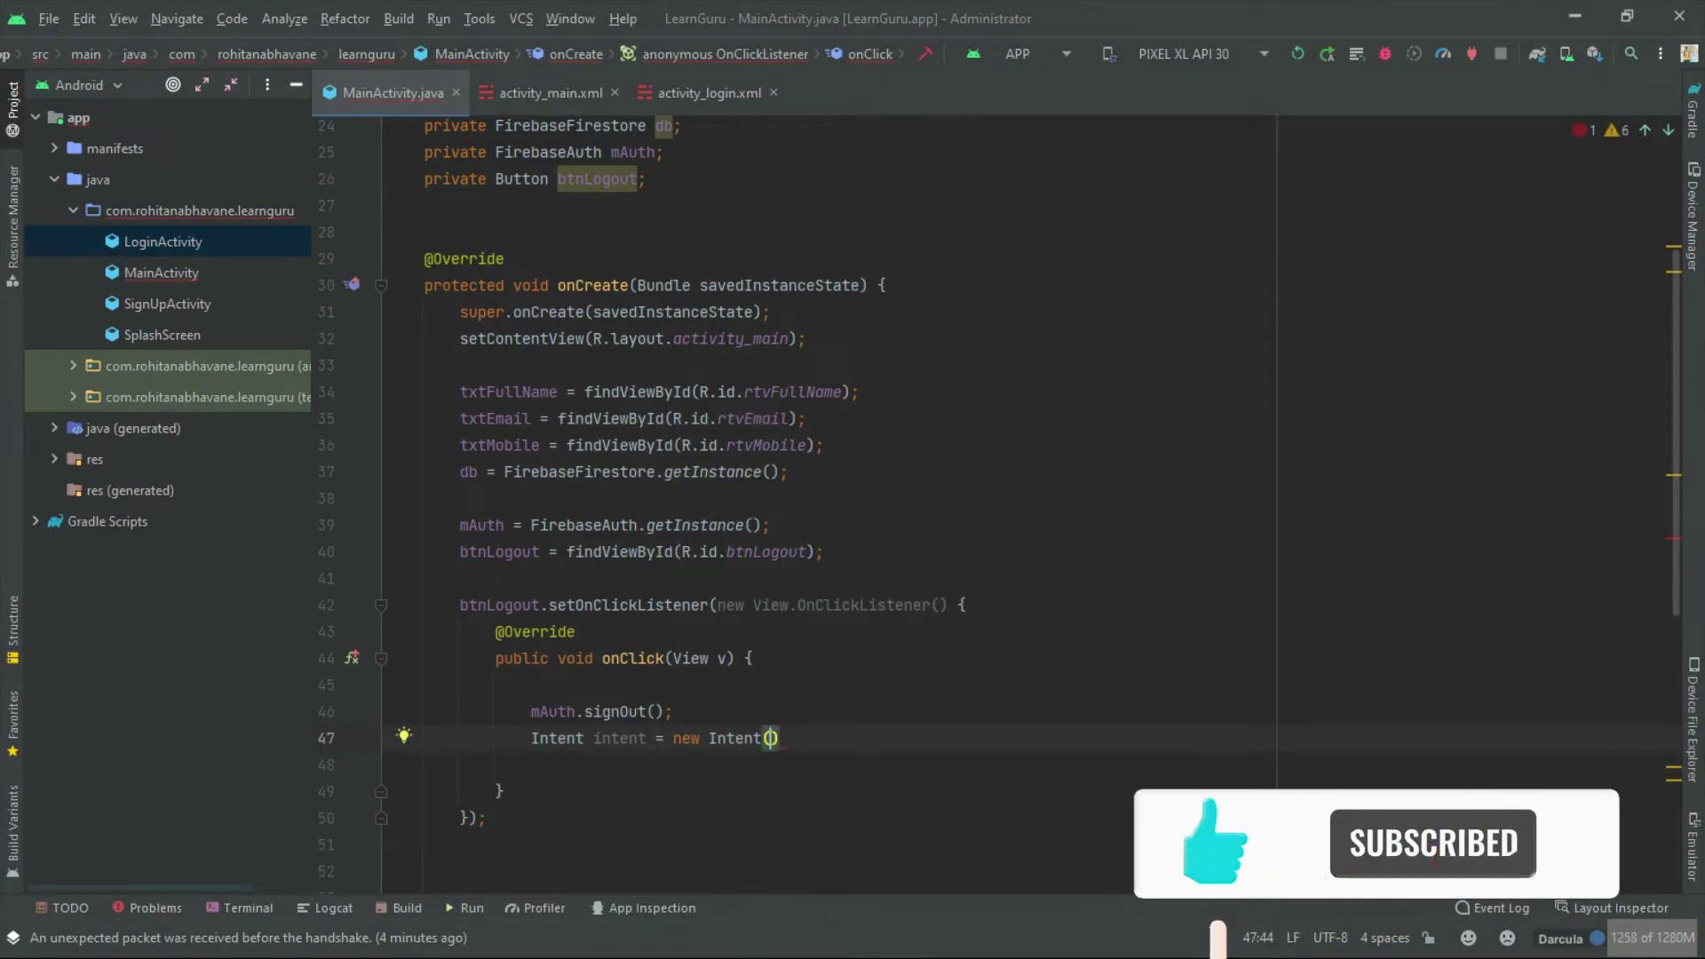
pyautogui.write('MainActivity.this, ')
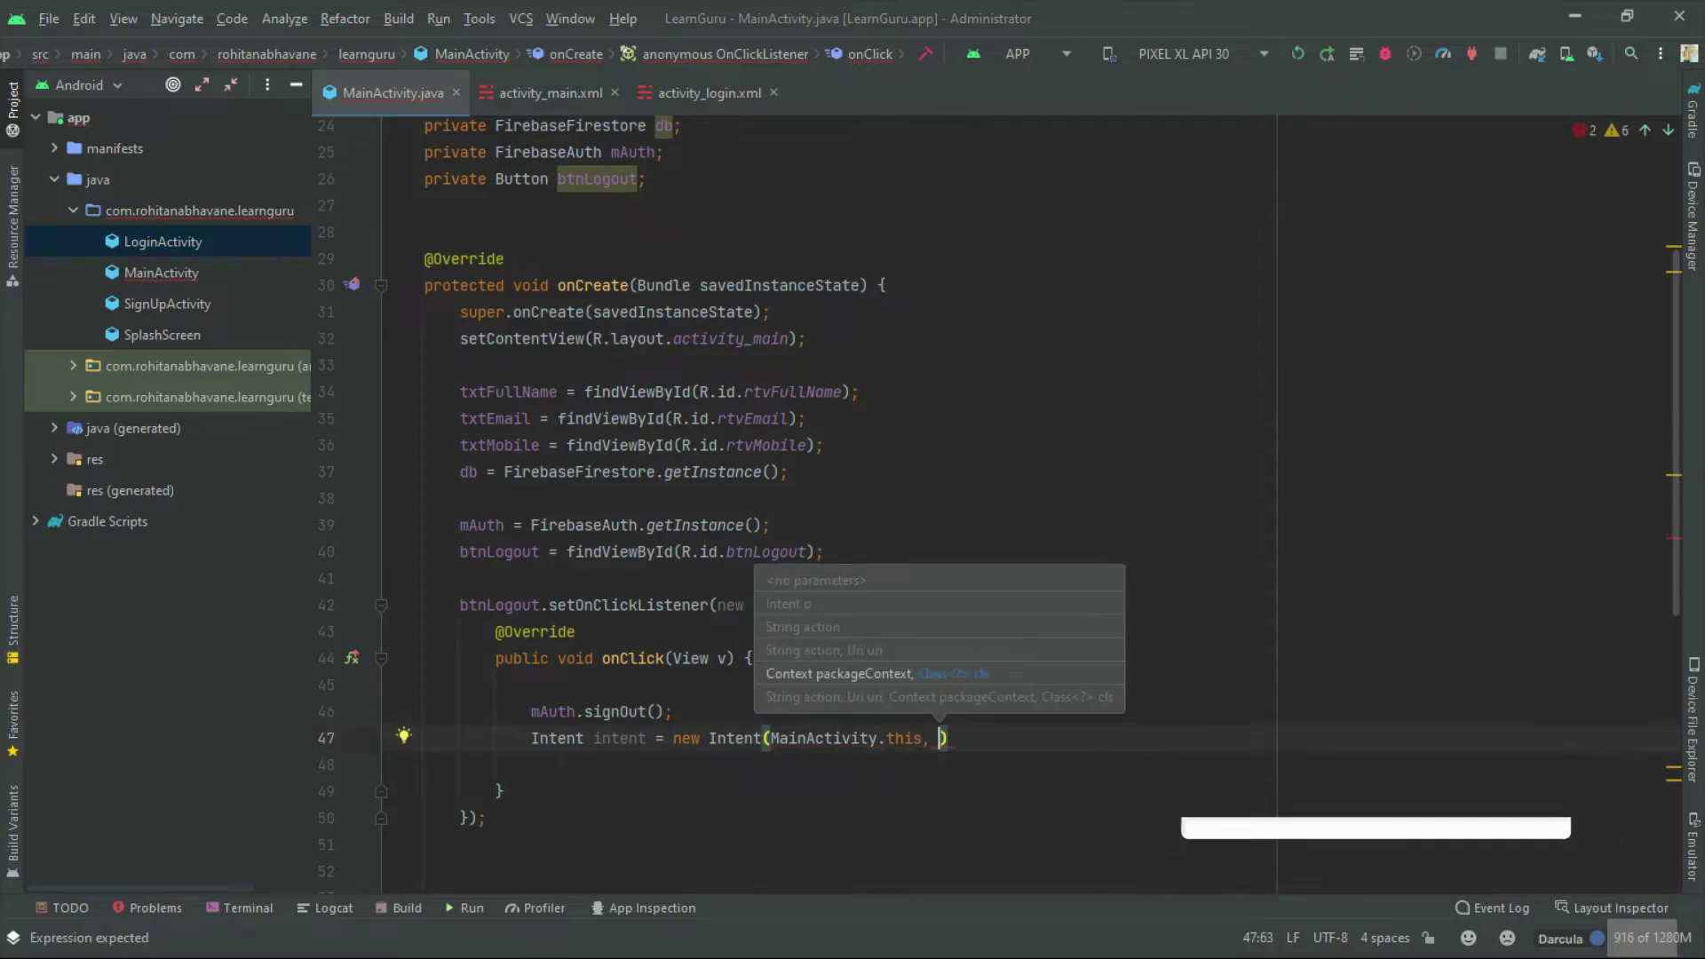
pyautogui.write('Log')
pyautogui.press('Return')
pyautogui.write('.class);')
pyautogui.press('Return')
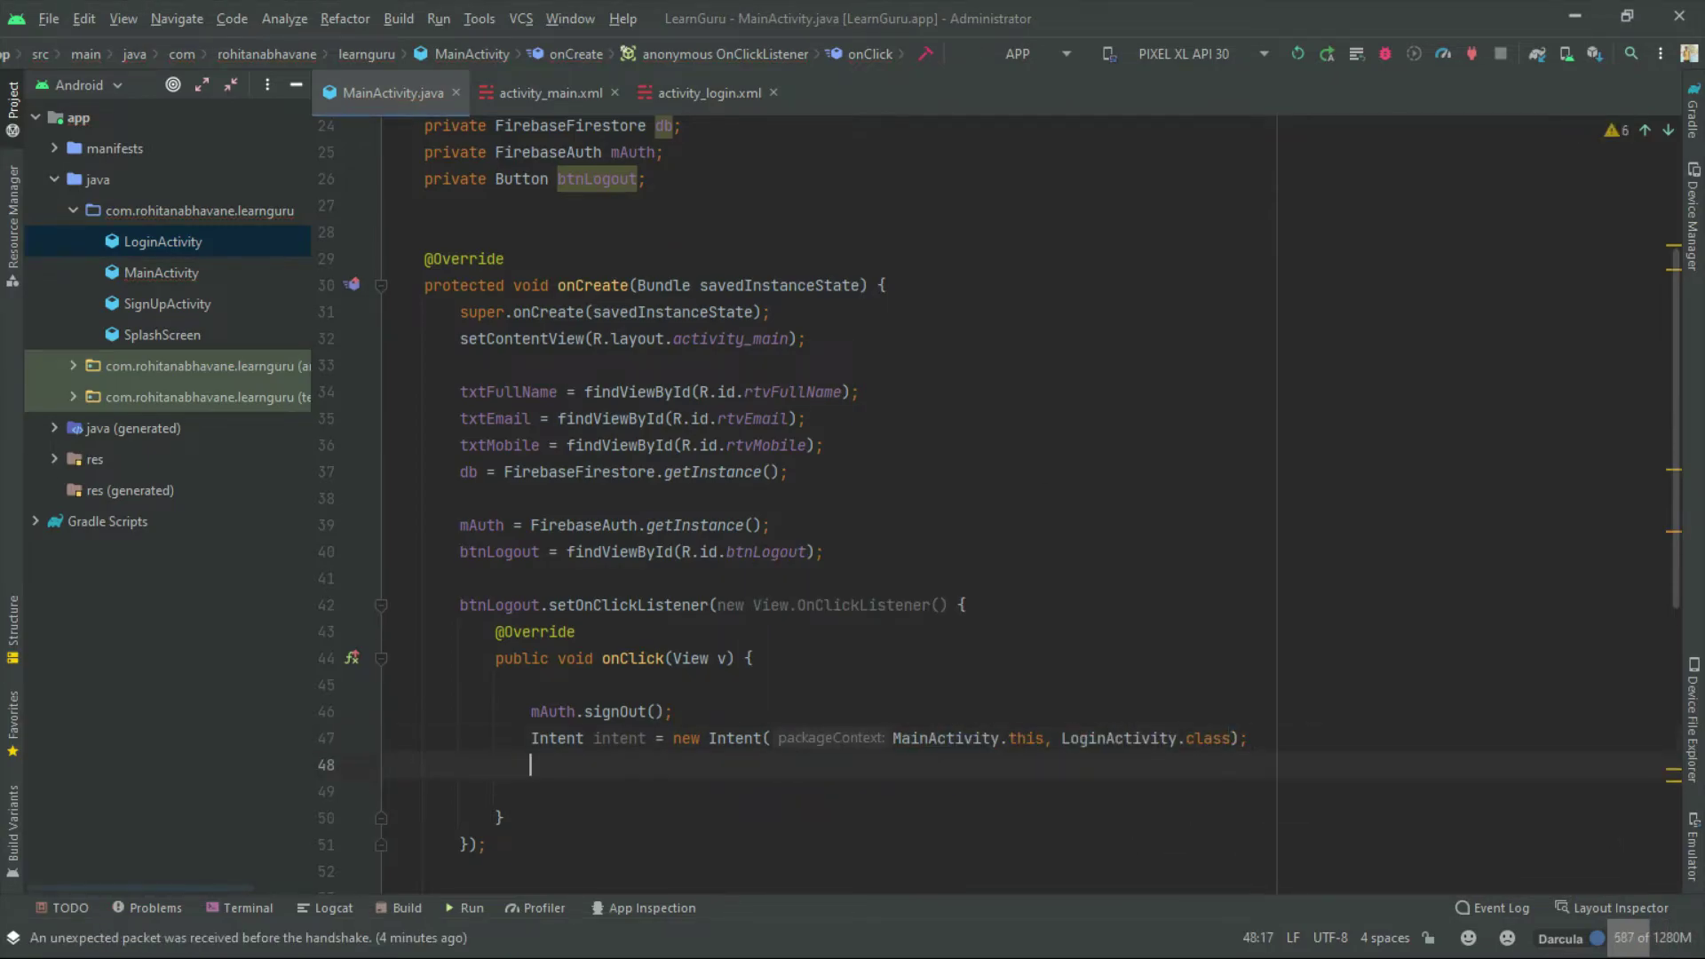
pyautogui.write('start')
pyautogui.press('Return')
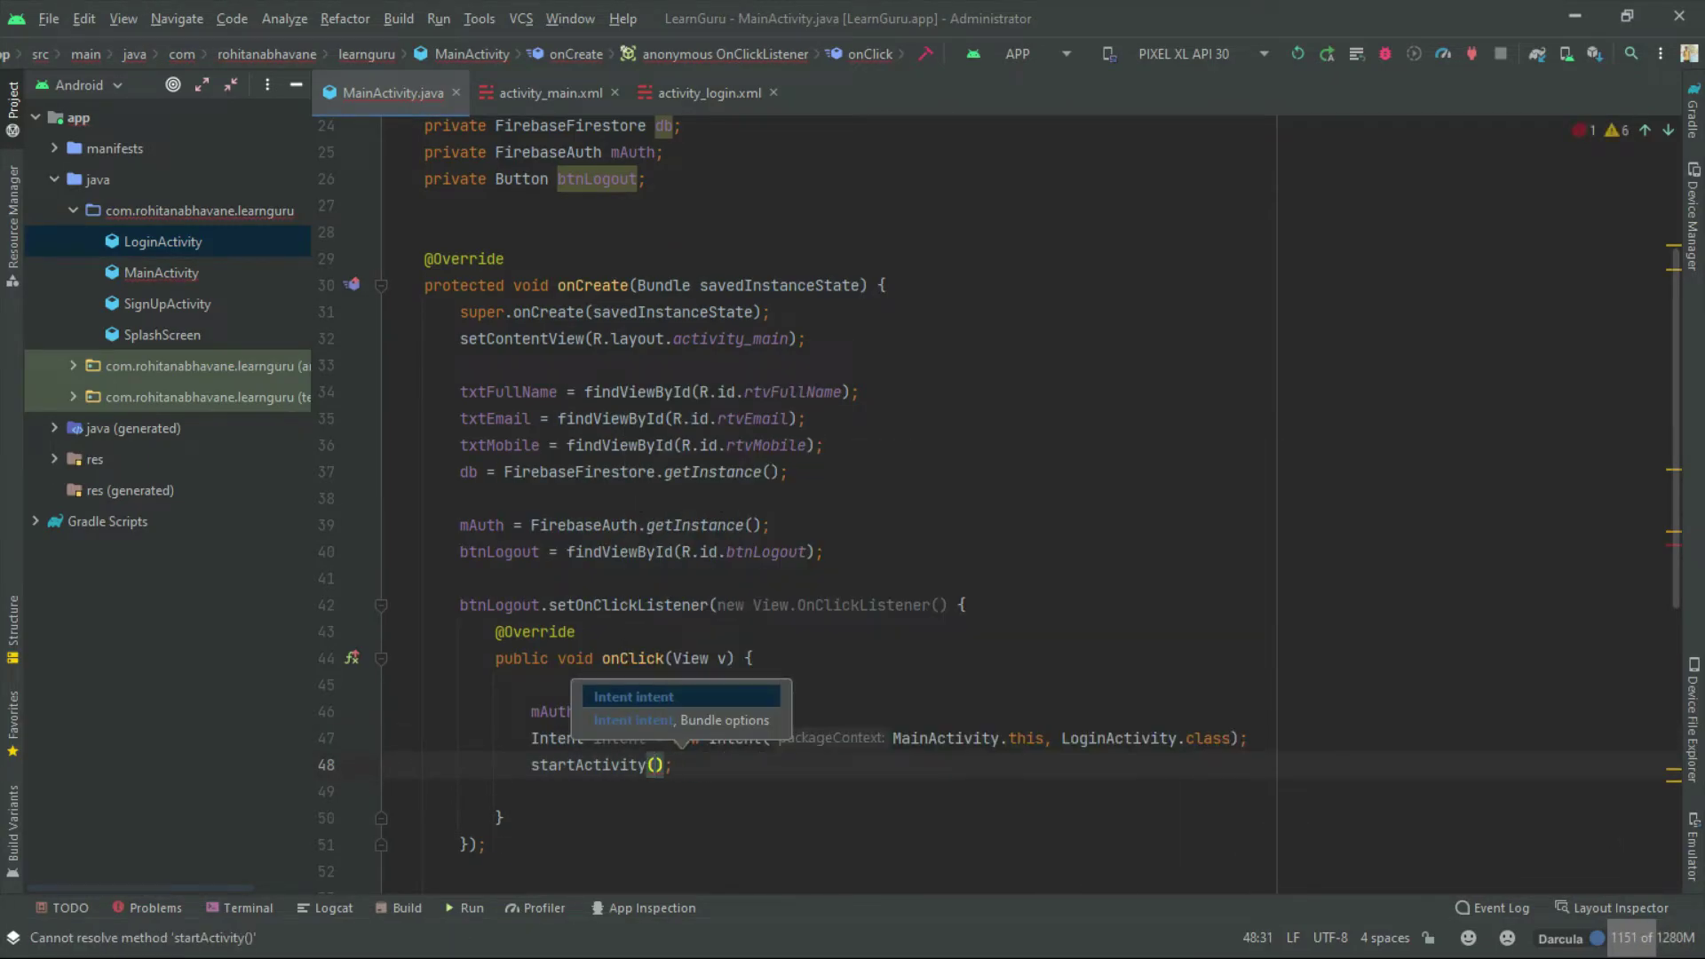
pyautogui.write('intent); finish')
# - Call finish() and show a 'Logout Successful' toast
pyautogui.press('Return')
pyautogui.write(';')
pyautogui.press('Return')
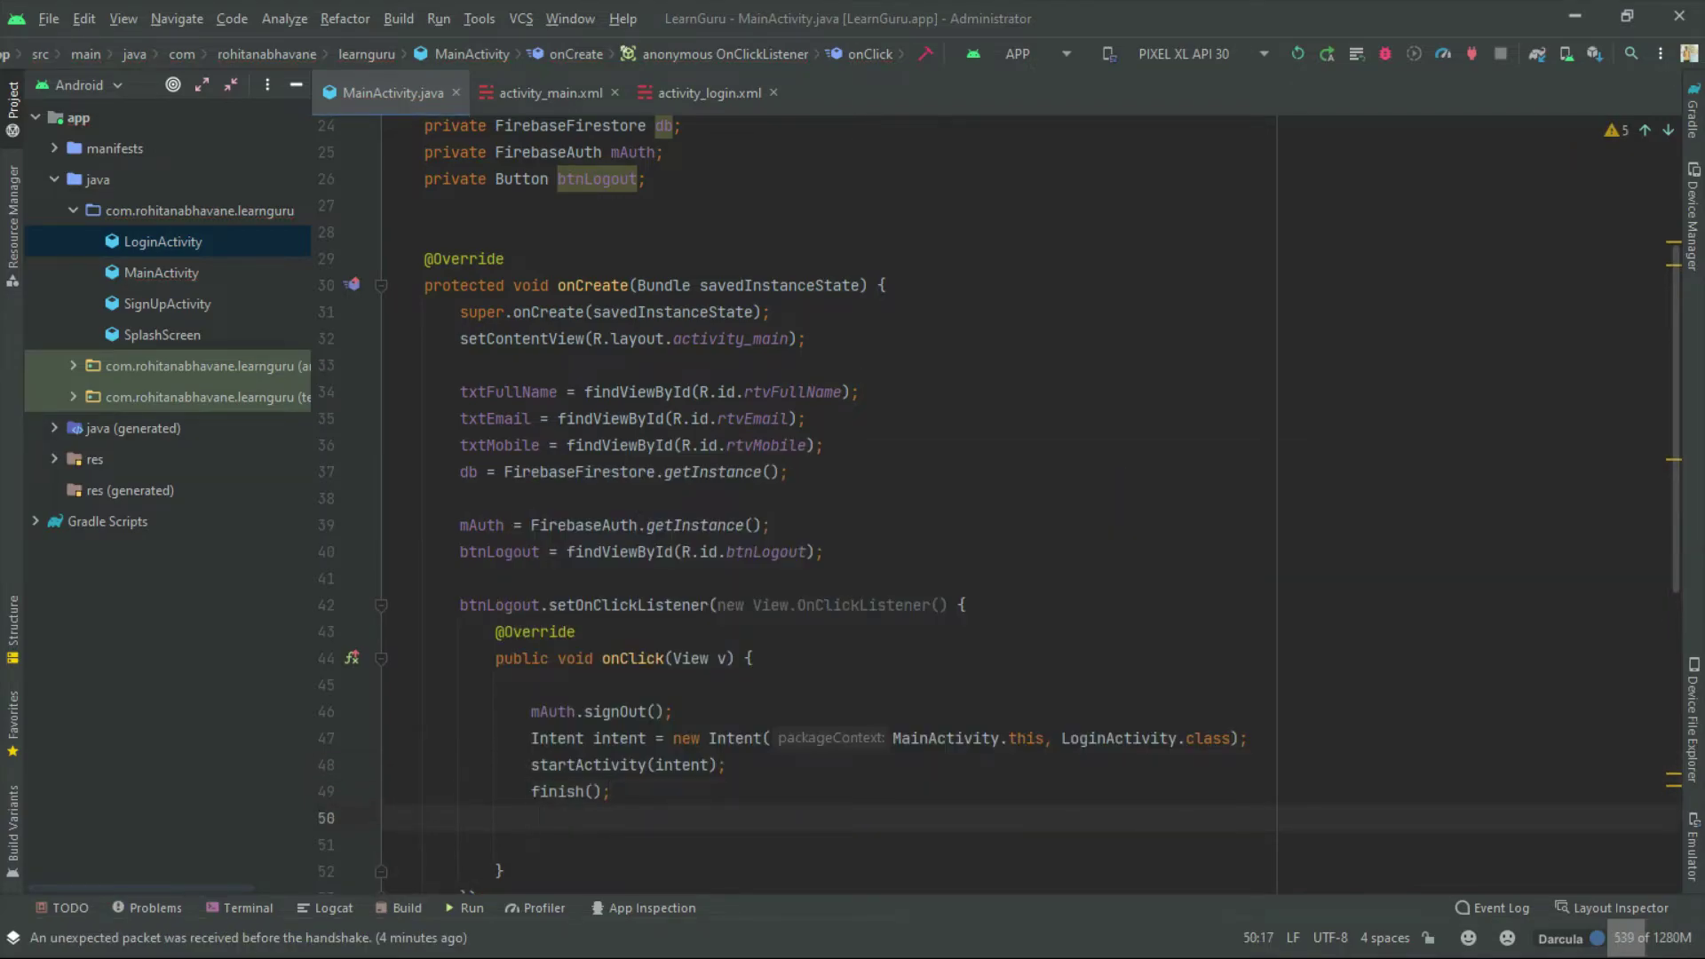
pyautogui.write('Toast')
pyautogui.press('Return')
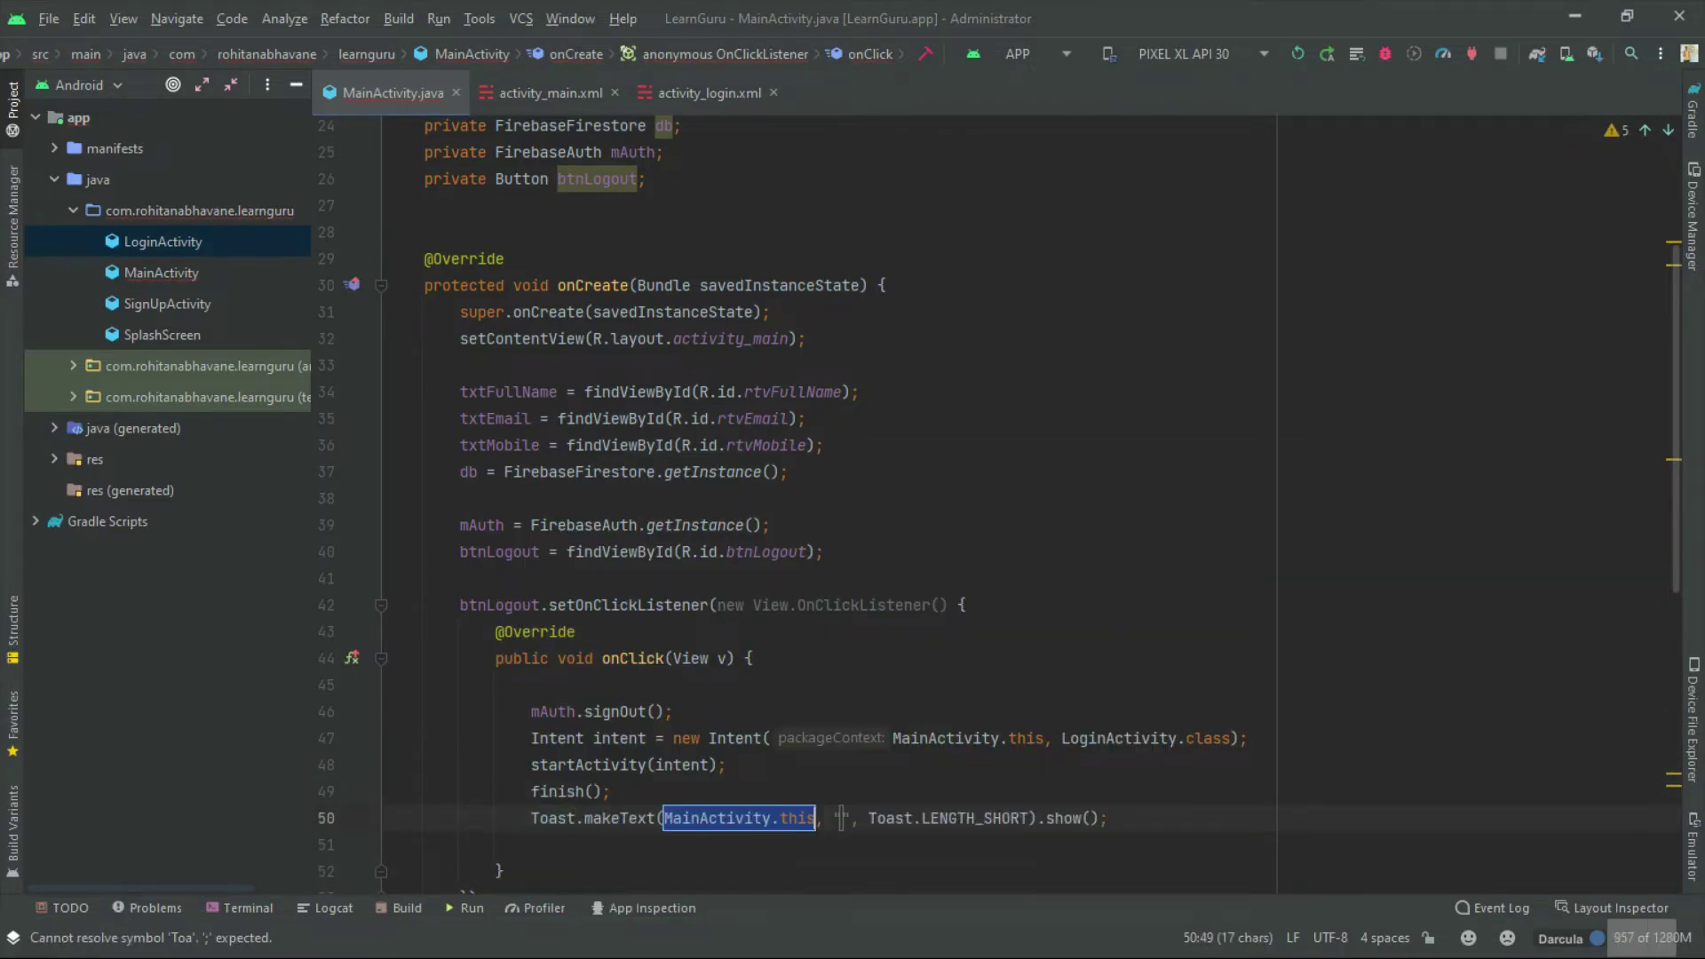
pyautogui.write('Logout Suce')
pyautogui.press('Return')
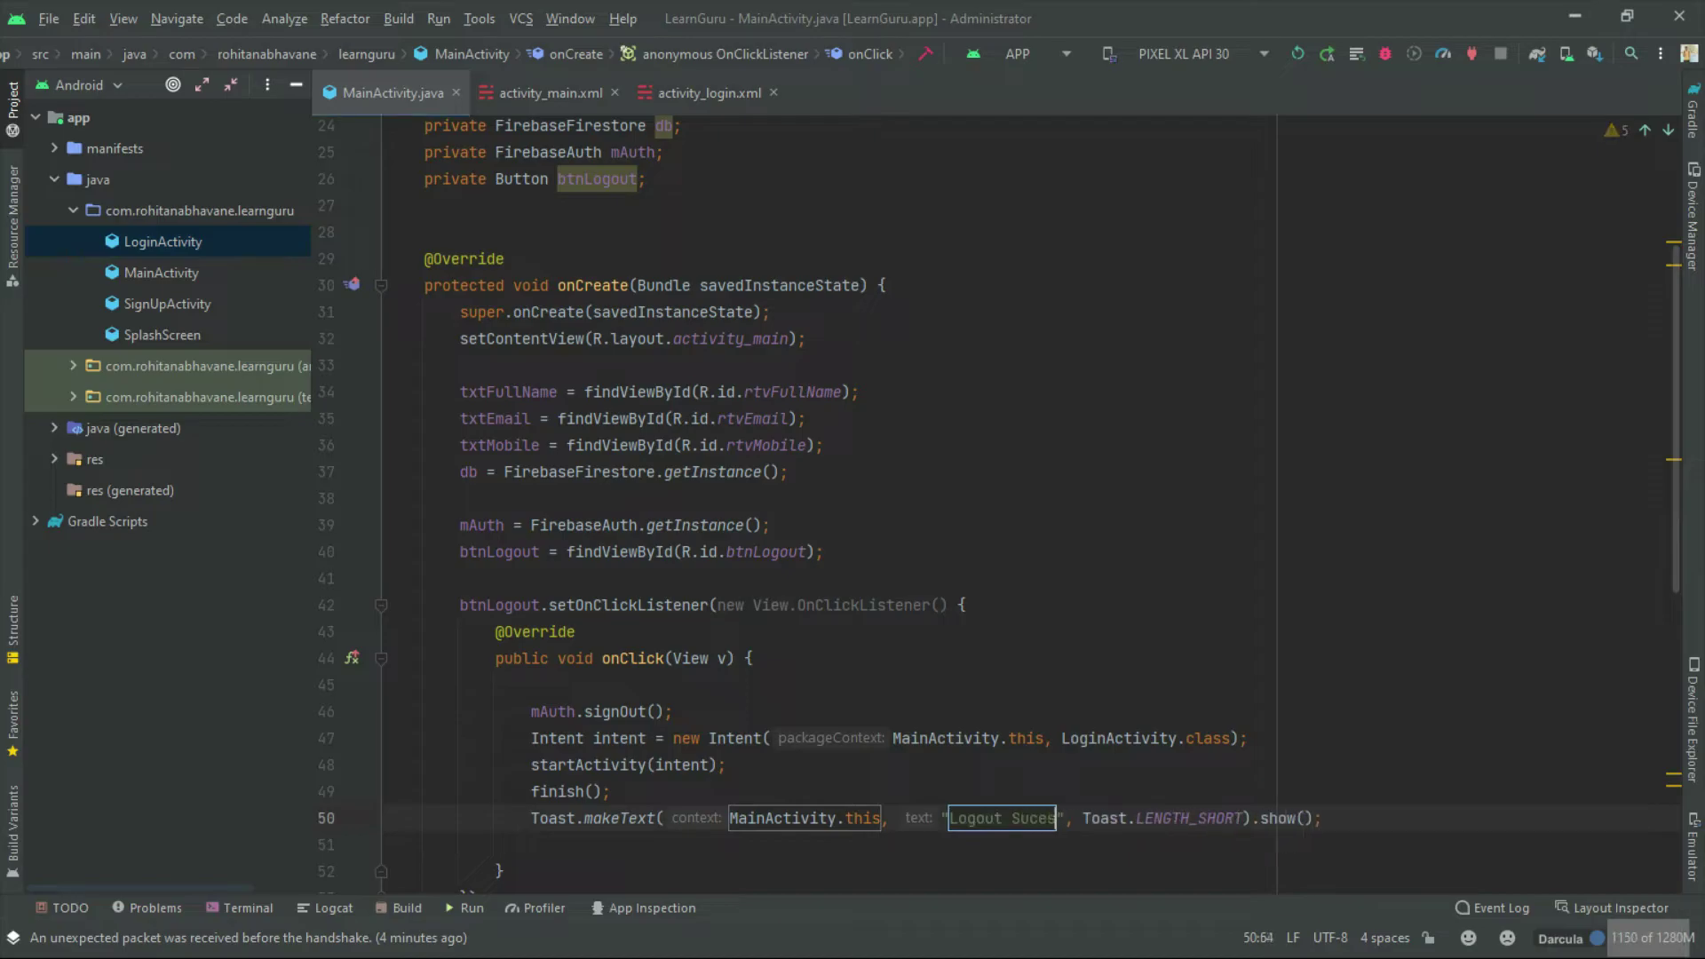
pyautogui.write('sful !')
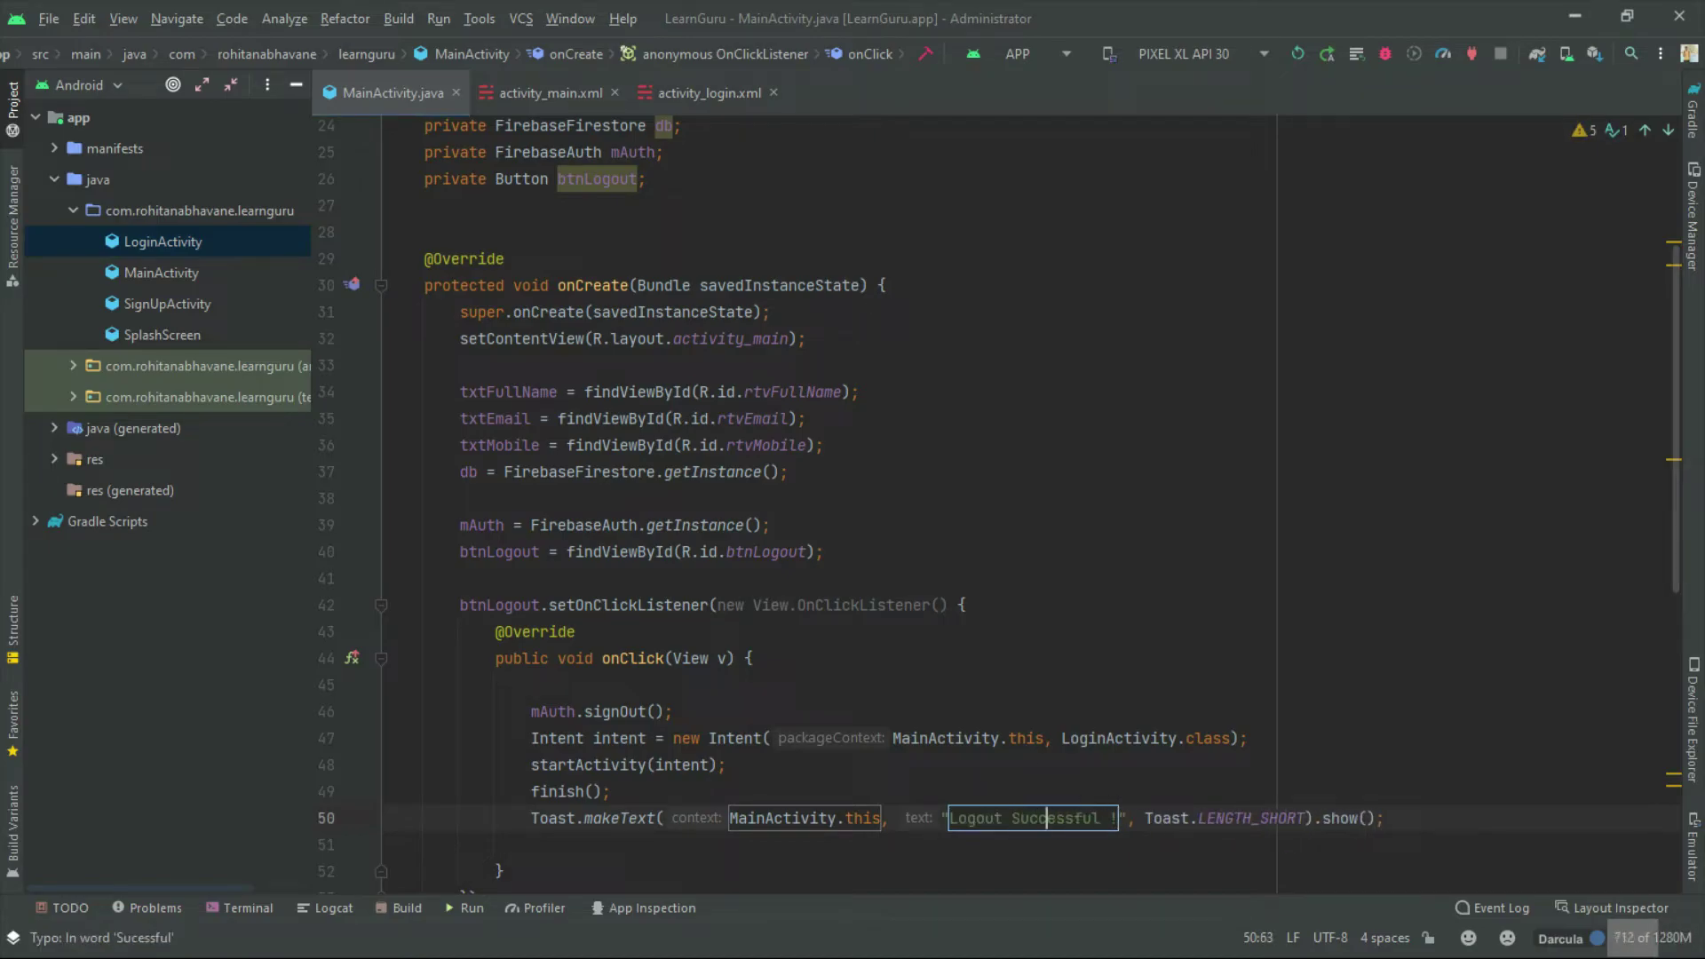
# - Run the app on the Pixel XL emulator, log in, tap LOGOUT, then press Back
pyautogui.click(1305, 55)
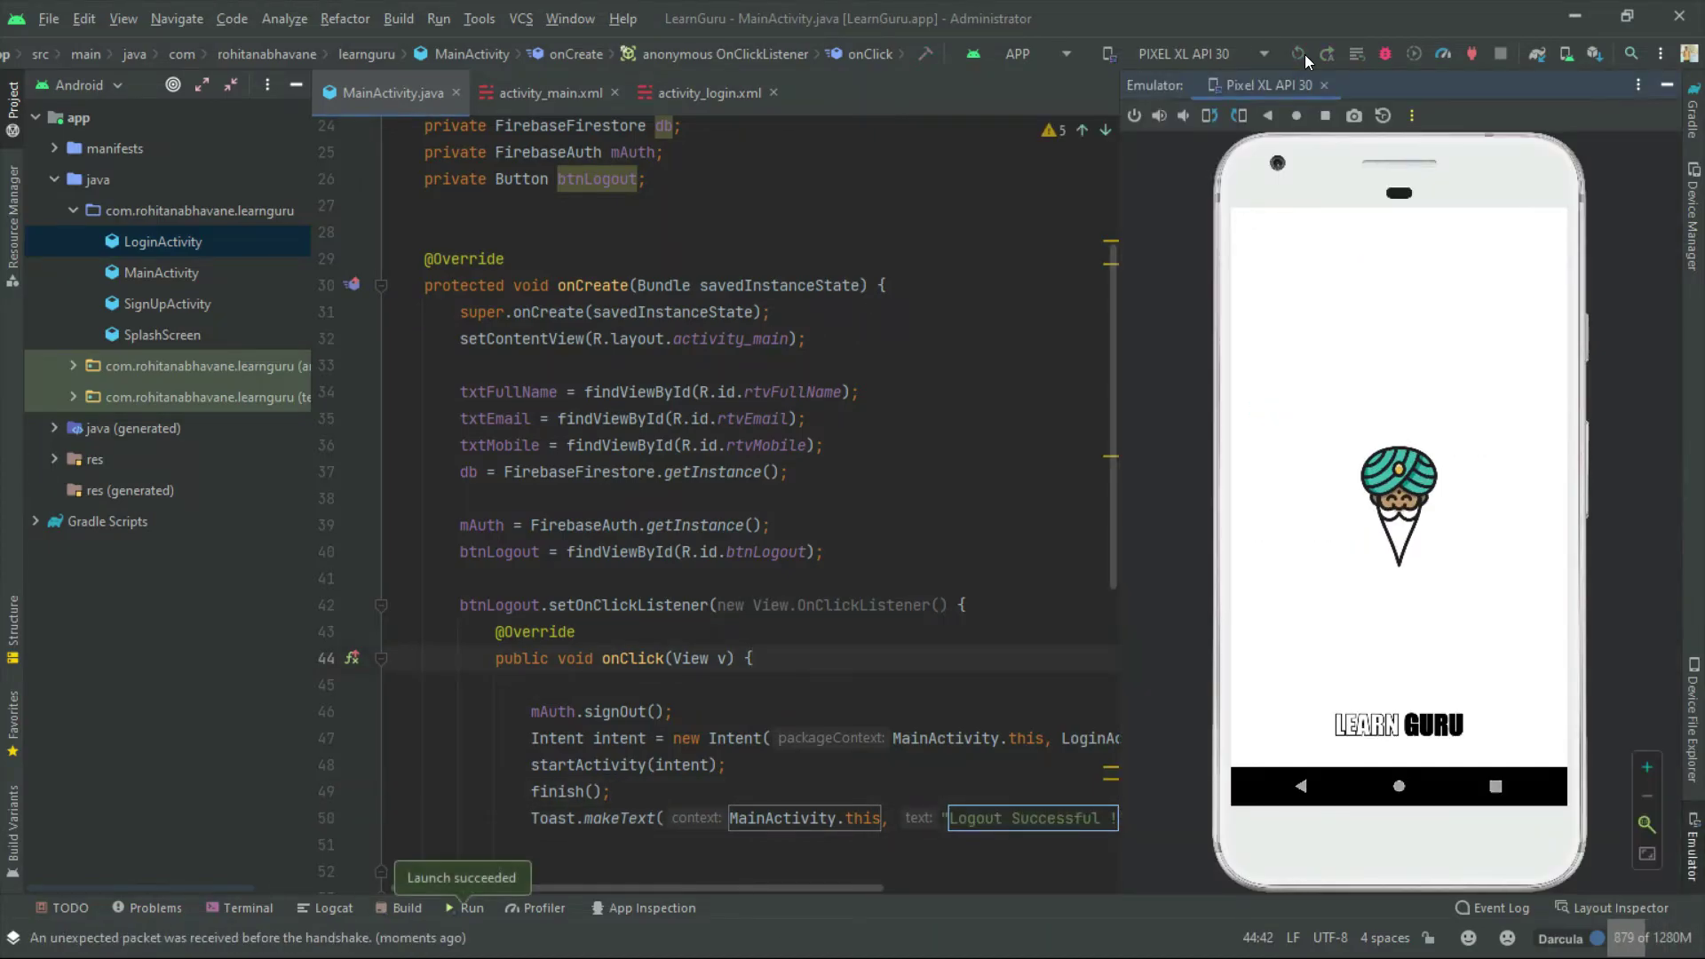
pyautogui.click(1307, 425)
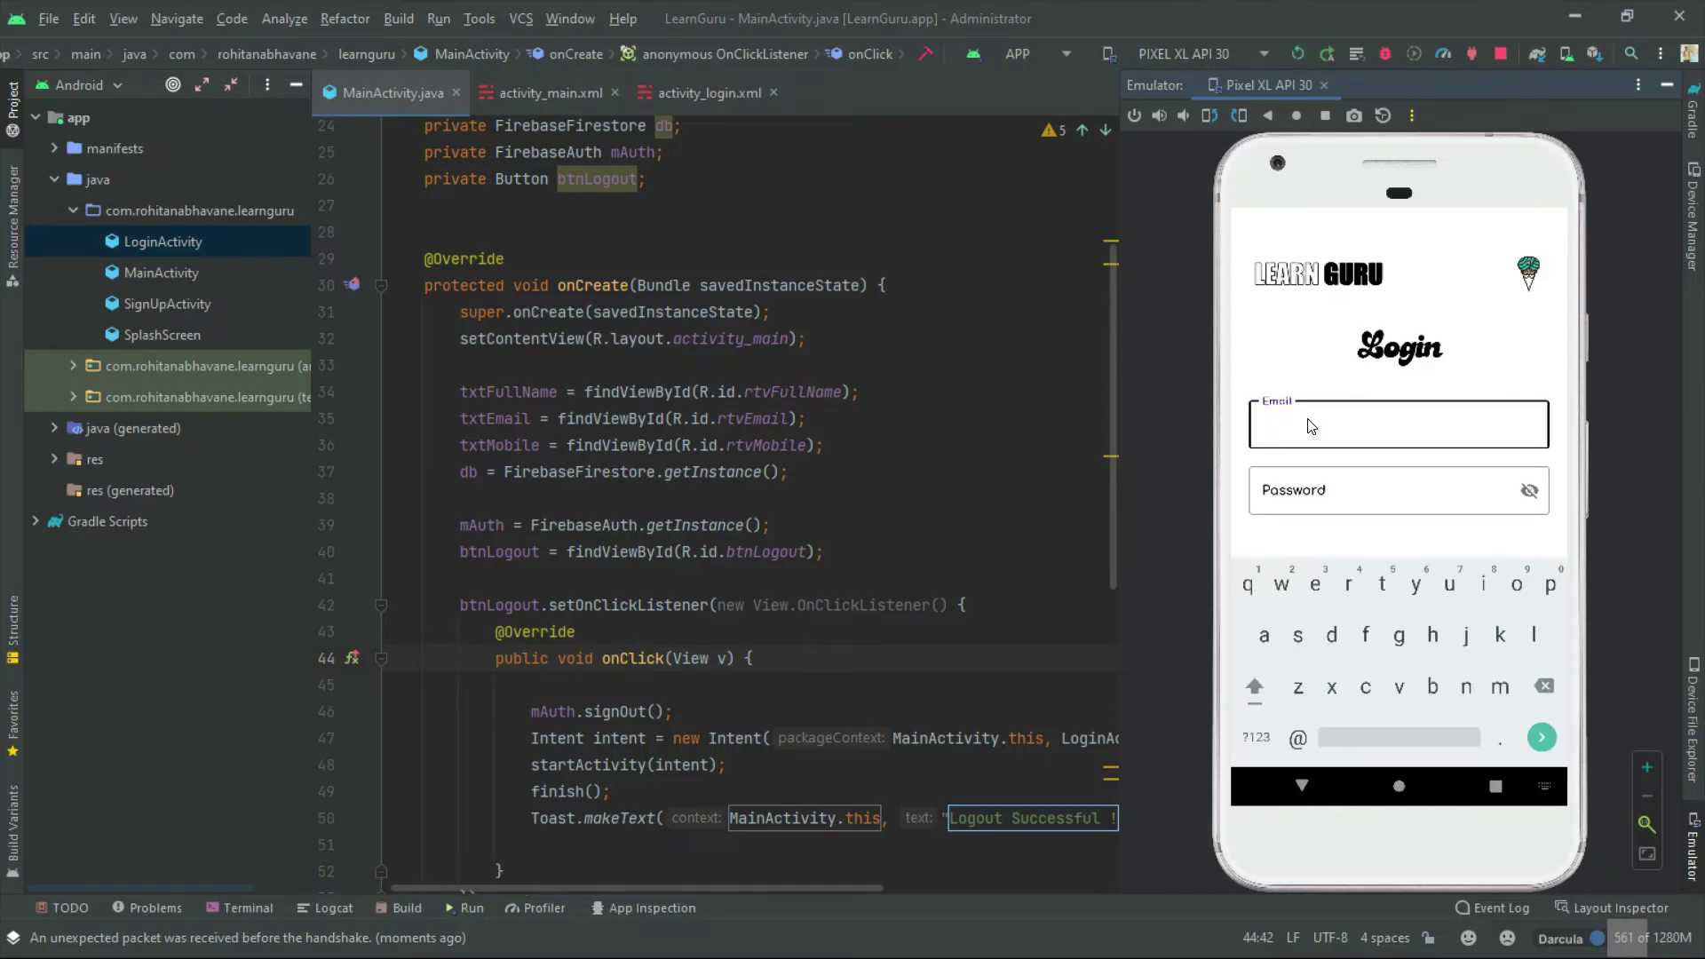
pyautogui.write('il.com')
pyautogui.click(1315, 489)
pyautogui.write('1')
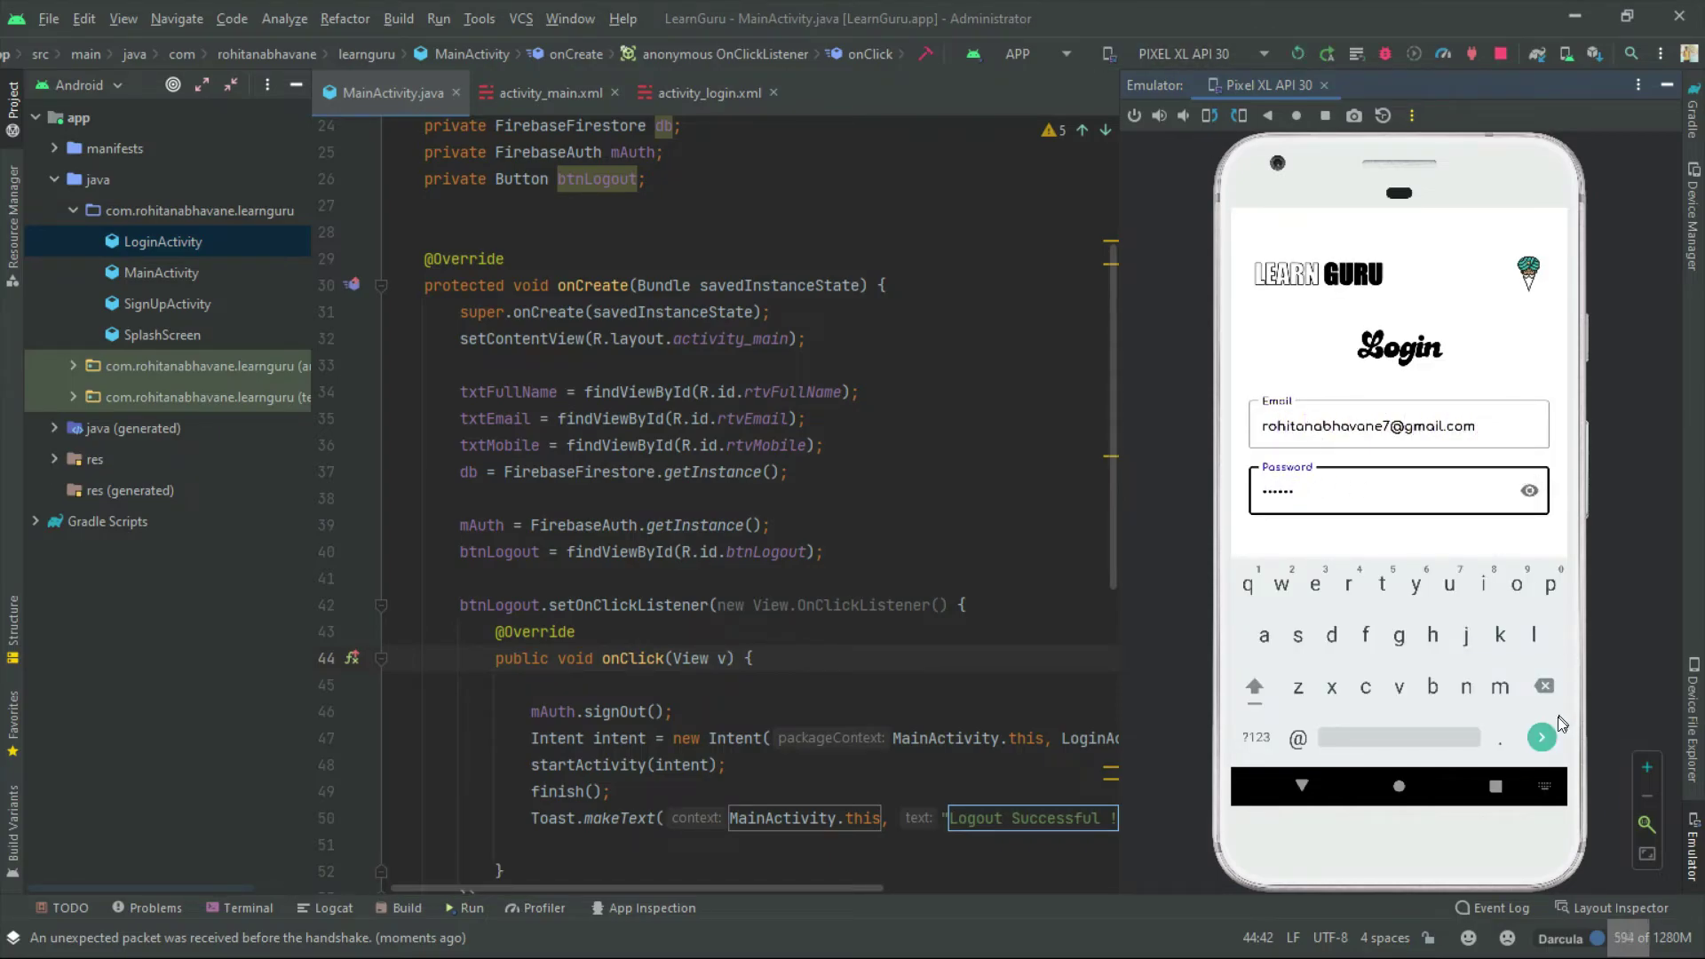
pyautogui.press('Return')
pyautogui.click(1427, 586)
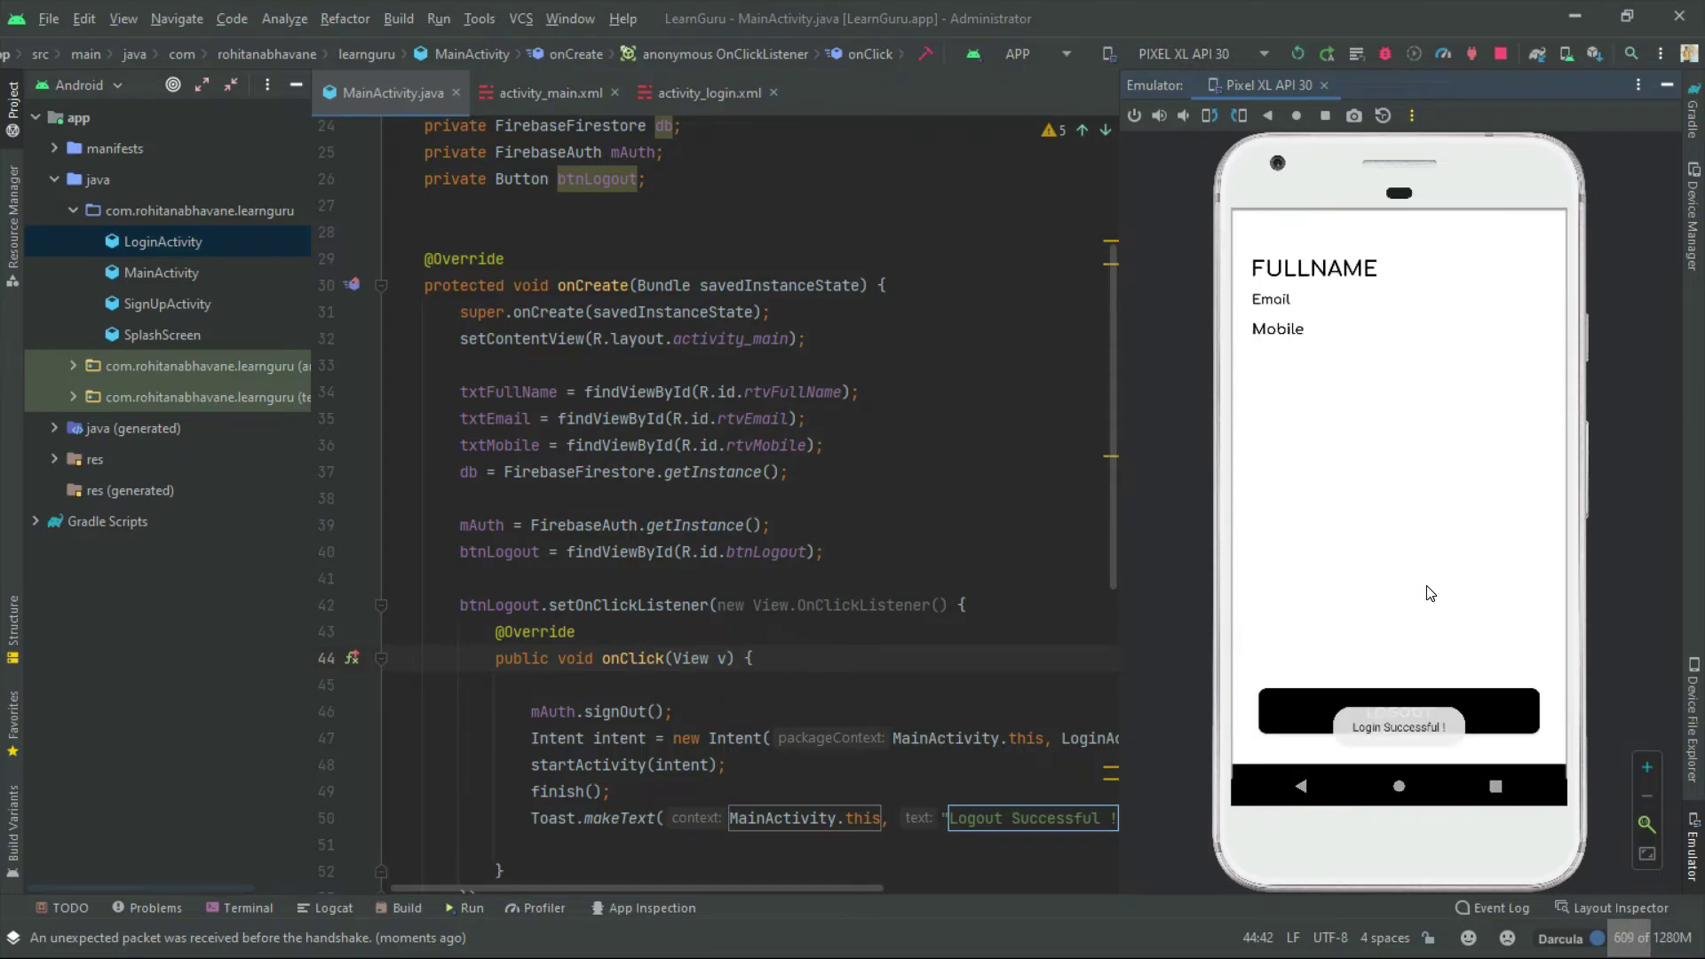
pyautogui.click(1346, 705)
pyautogui.click(1298, 801)
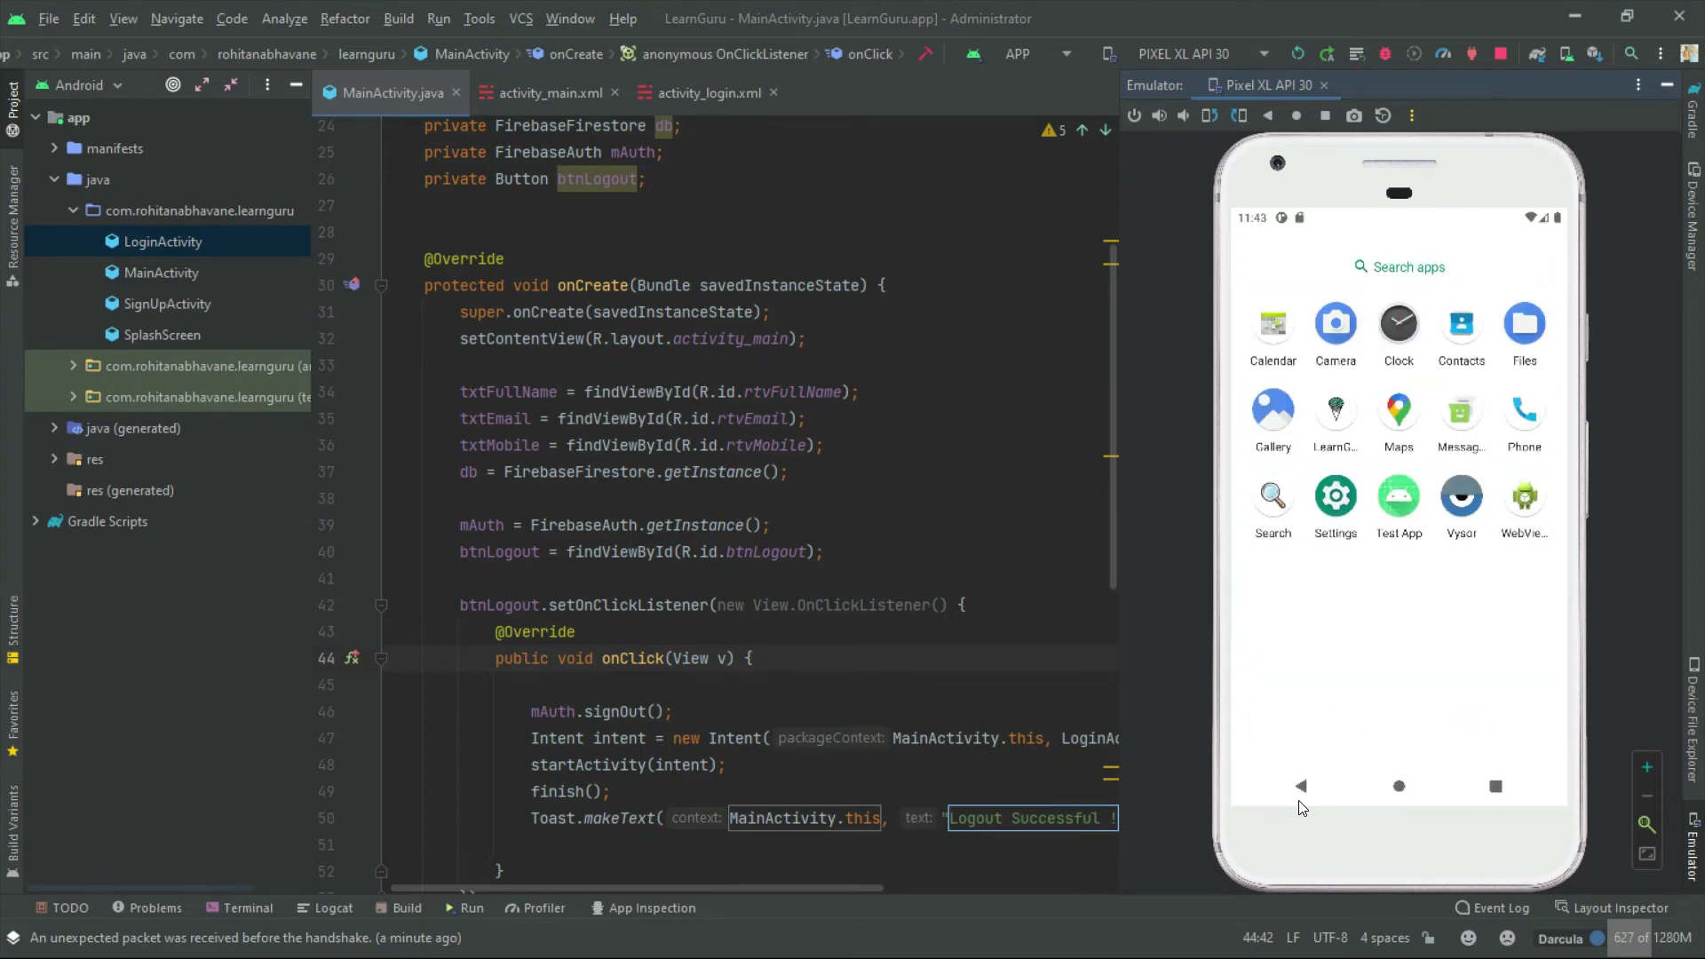